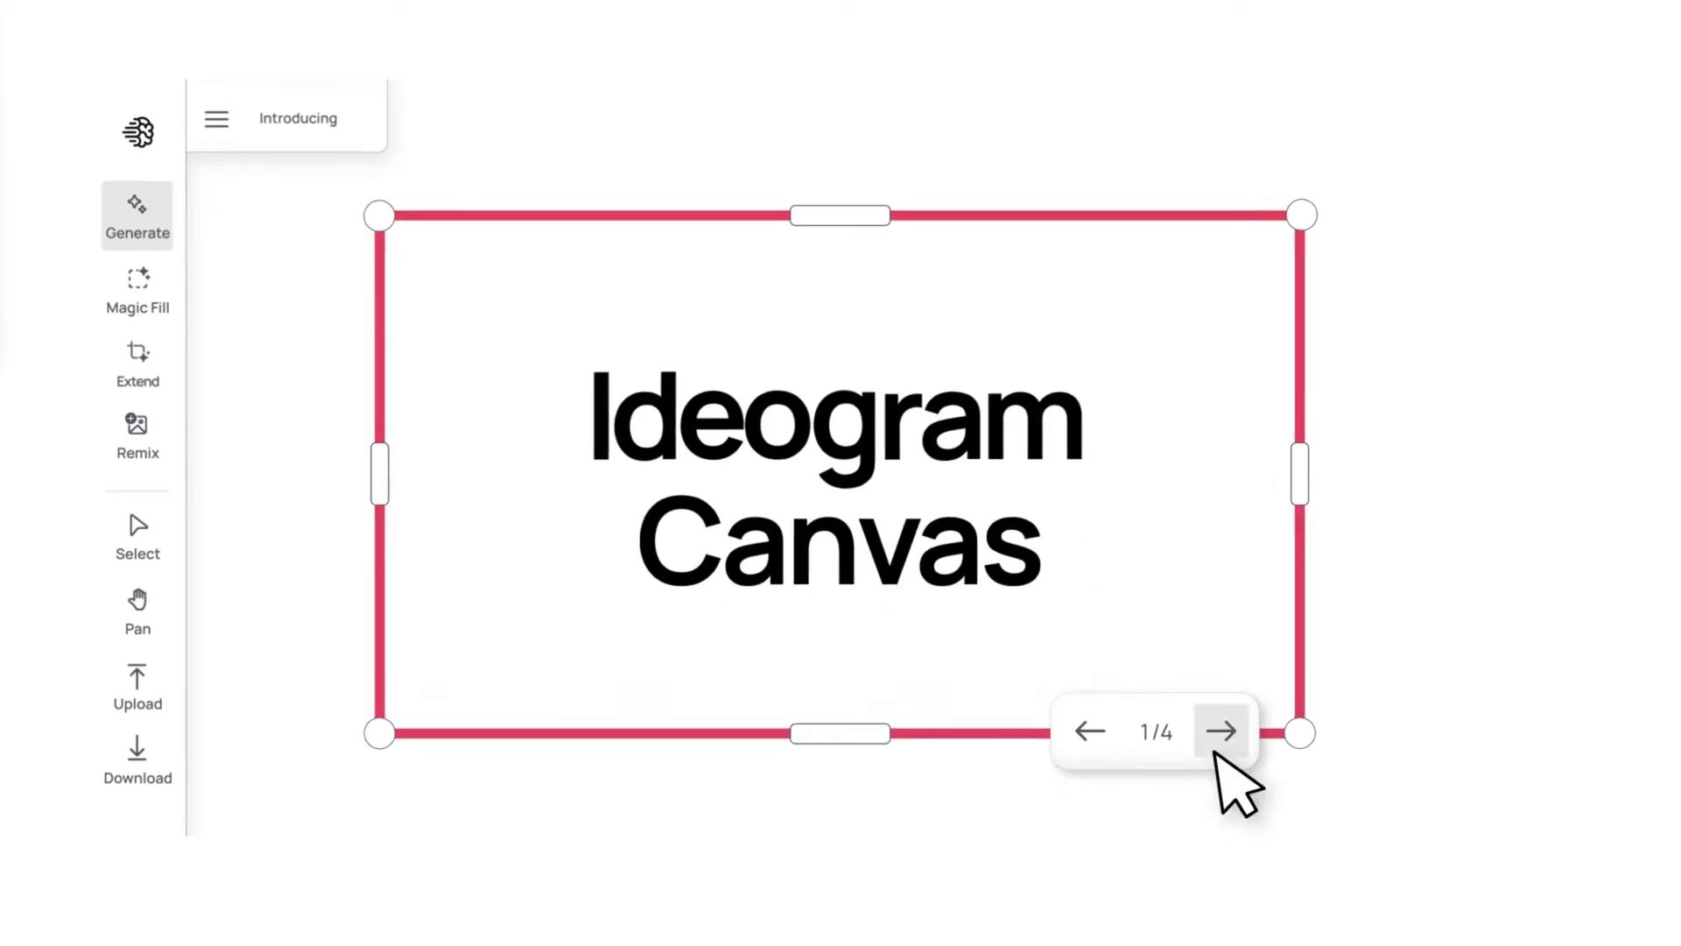
Page through the Ideogram Canvas introduction slides to the last one
left_click(1218, 742)
left_click(1219, 743)
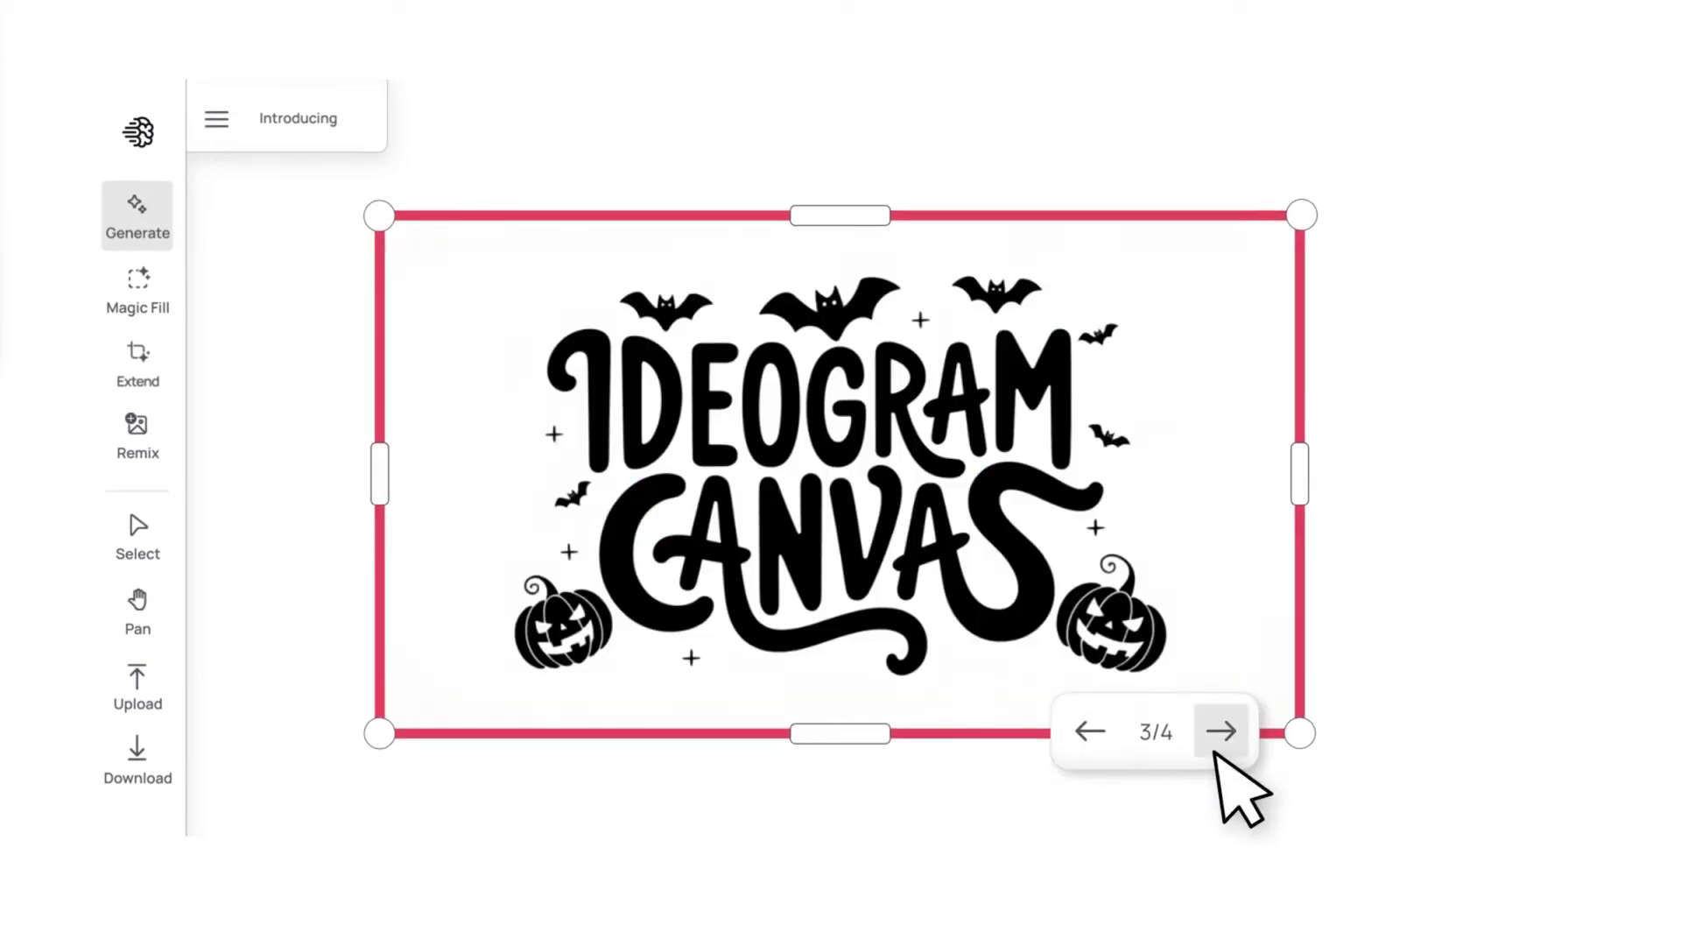
left_click(1218, 742)
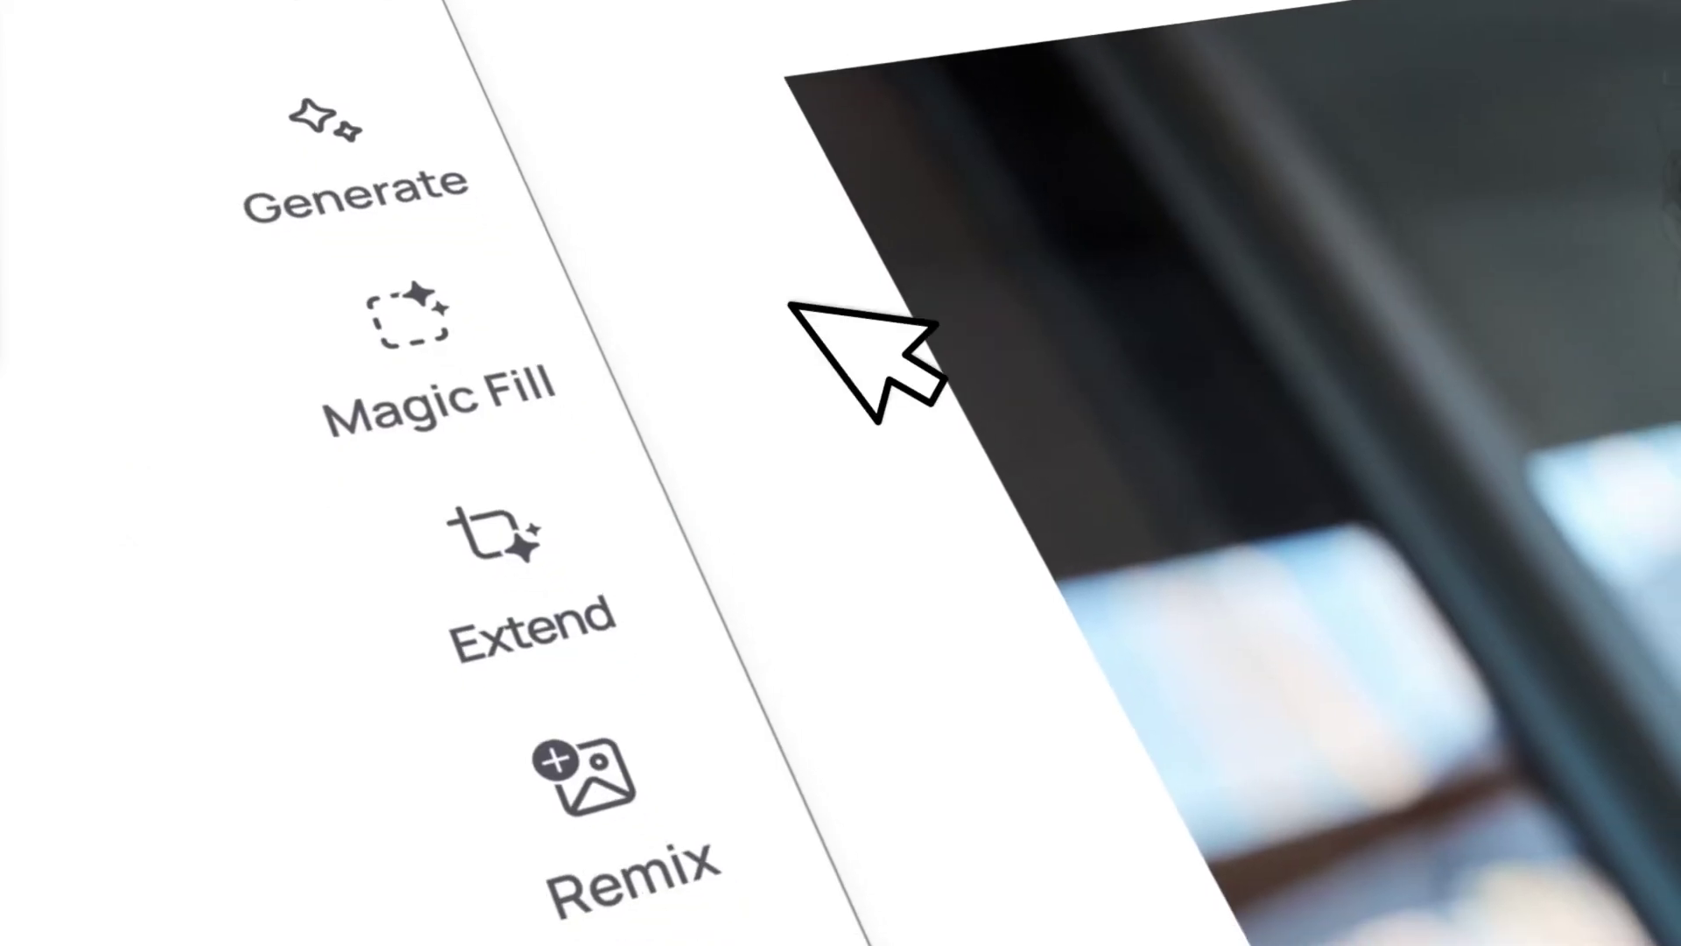
Start a repaint and freehand-mask the photo everywhere except the face
left_click(138, 289)
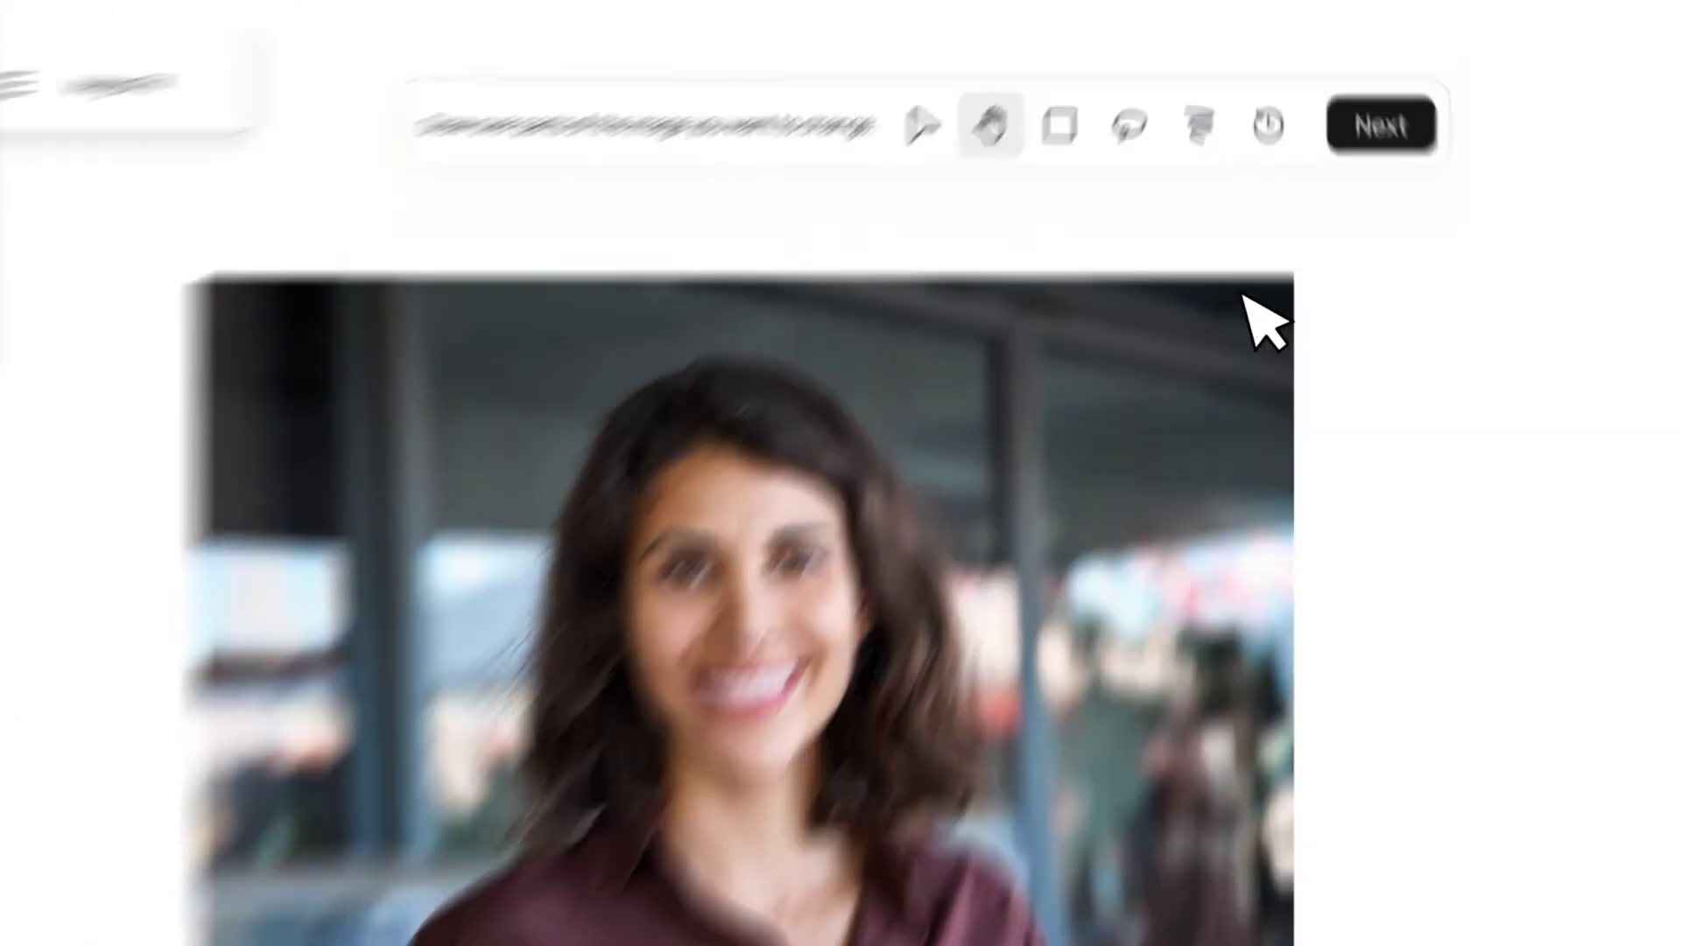
left_click(1197, 123)
left_click_drag(376, 263, 1115, 807)
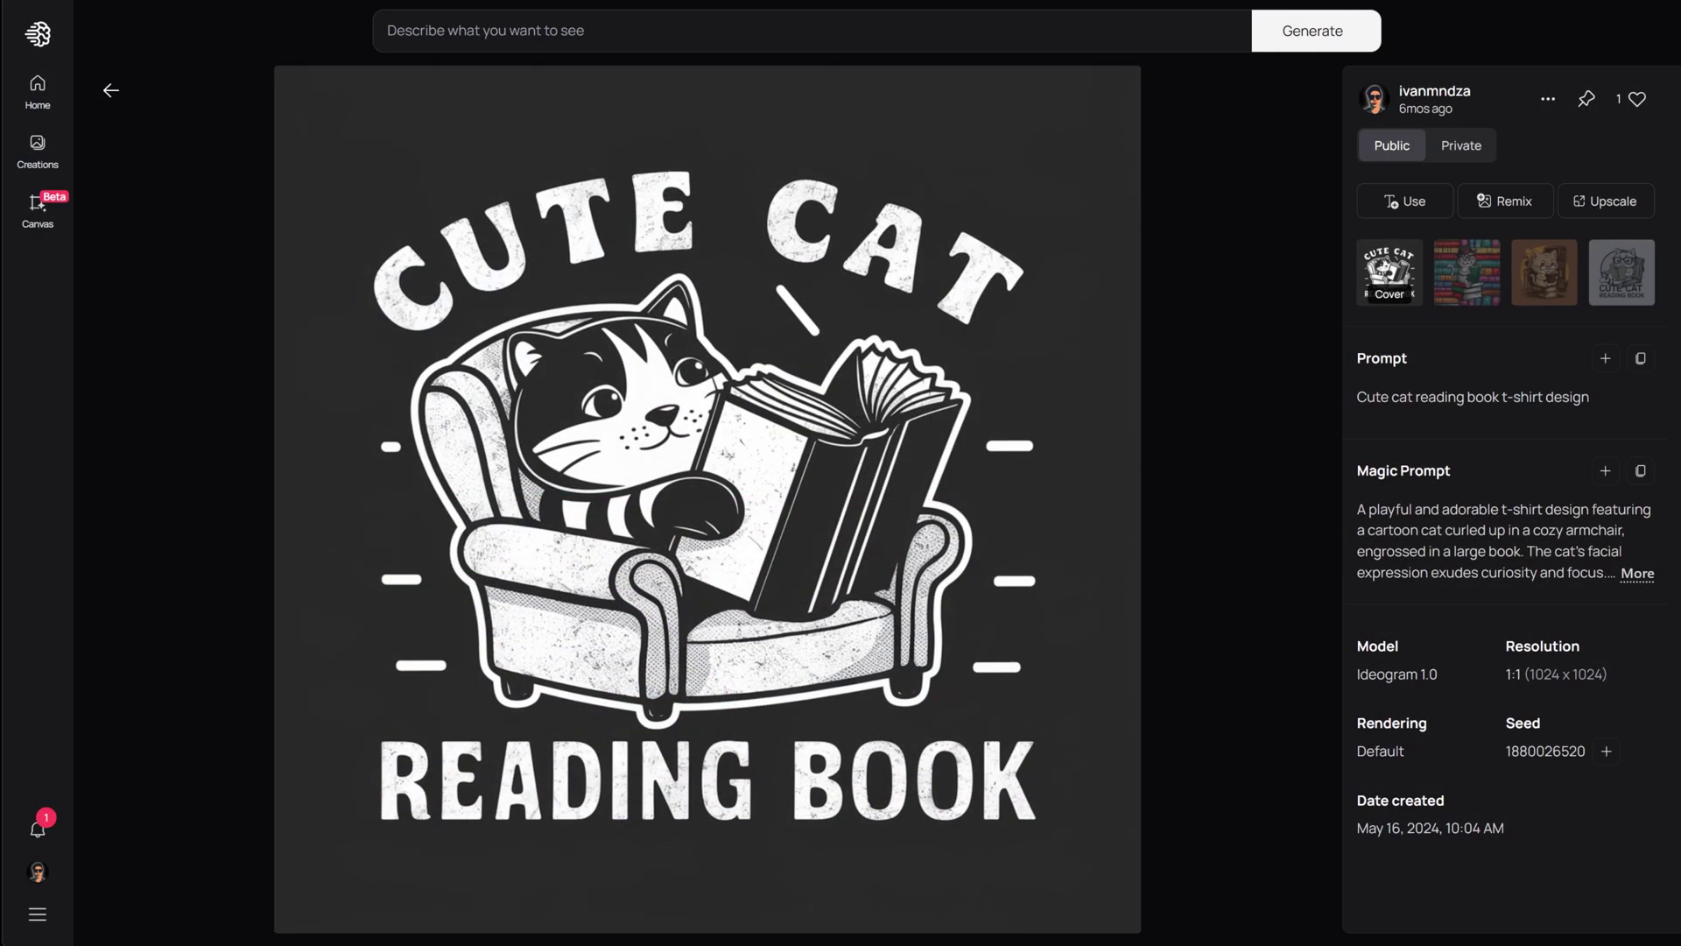
Load the Cute Cat Reading Book design into Canvas and begin a Magic Fill
left_click(1548, 99)
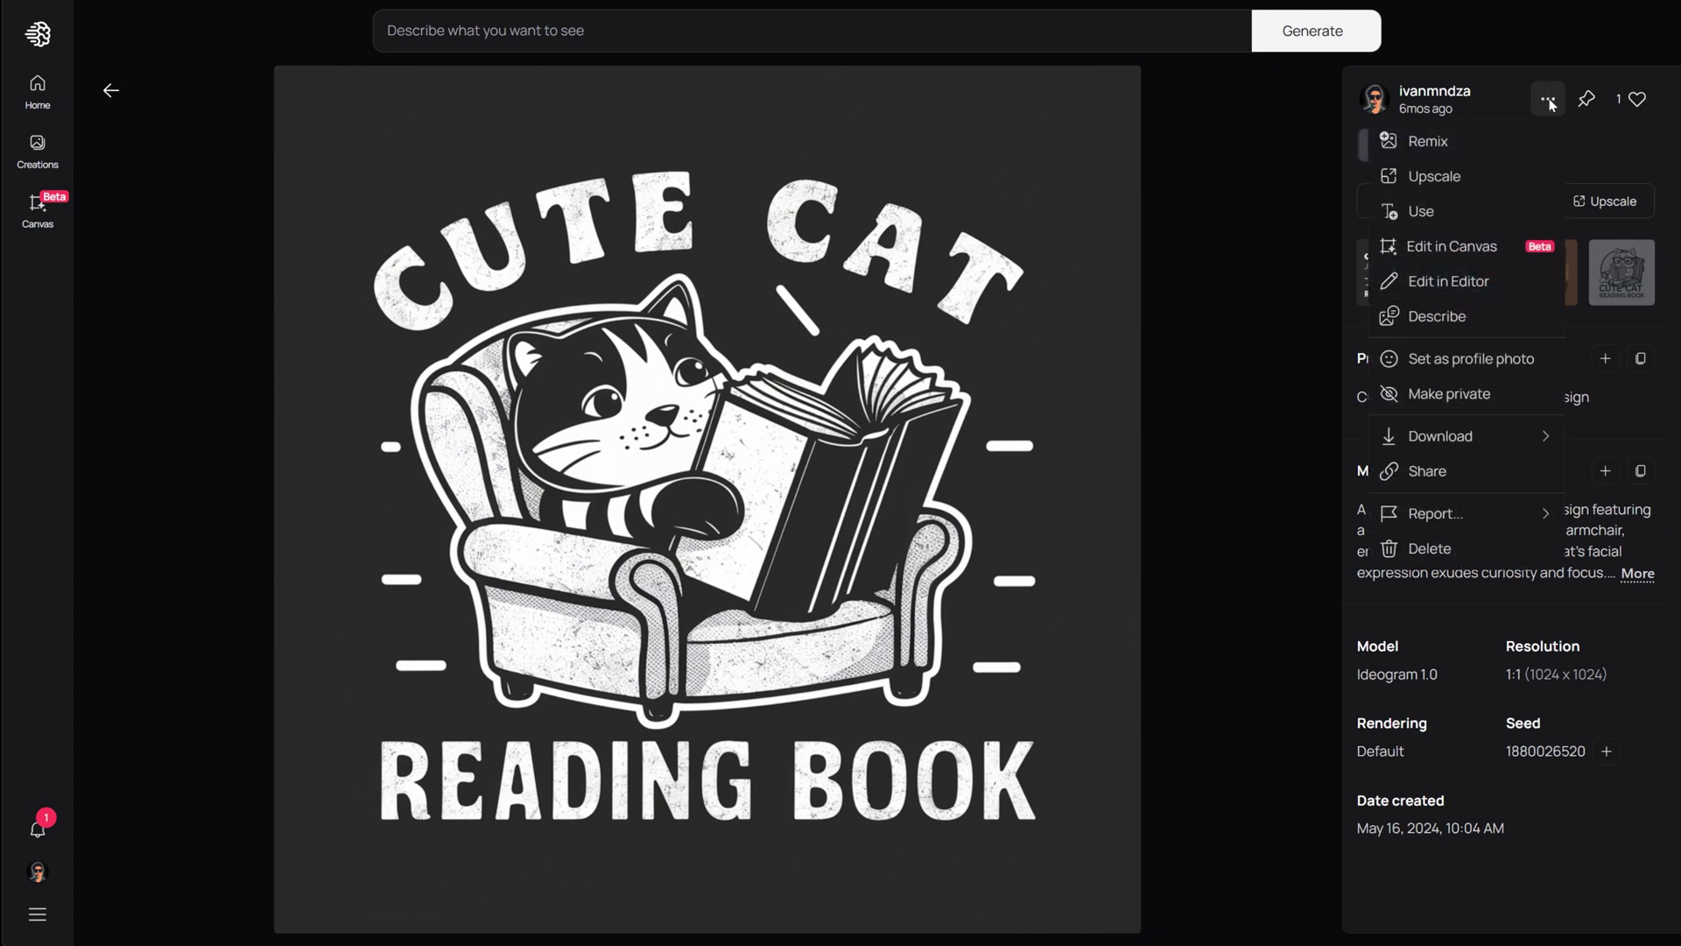
left_click(1472, 243)
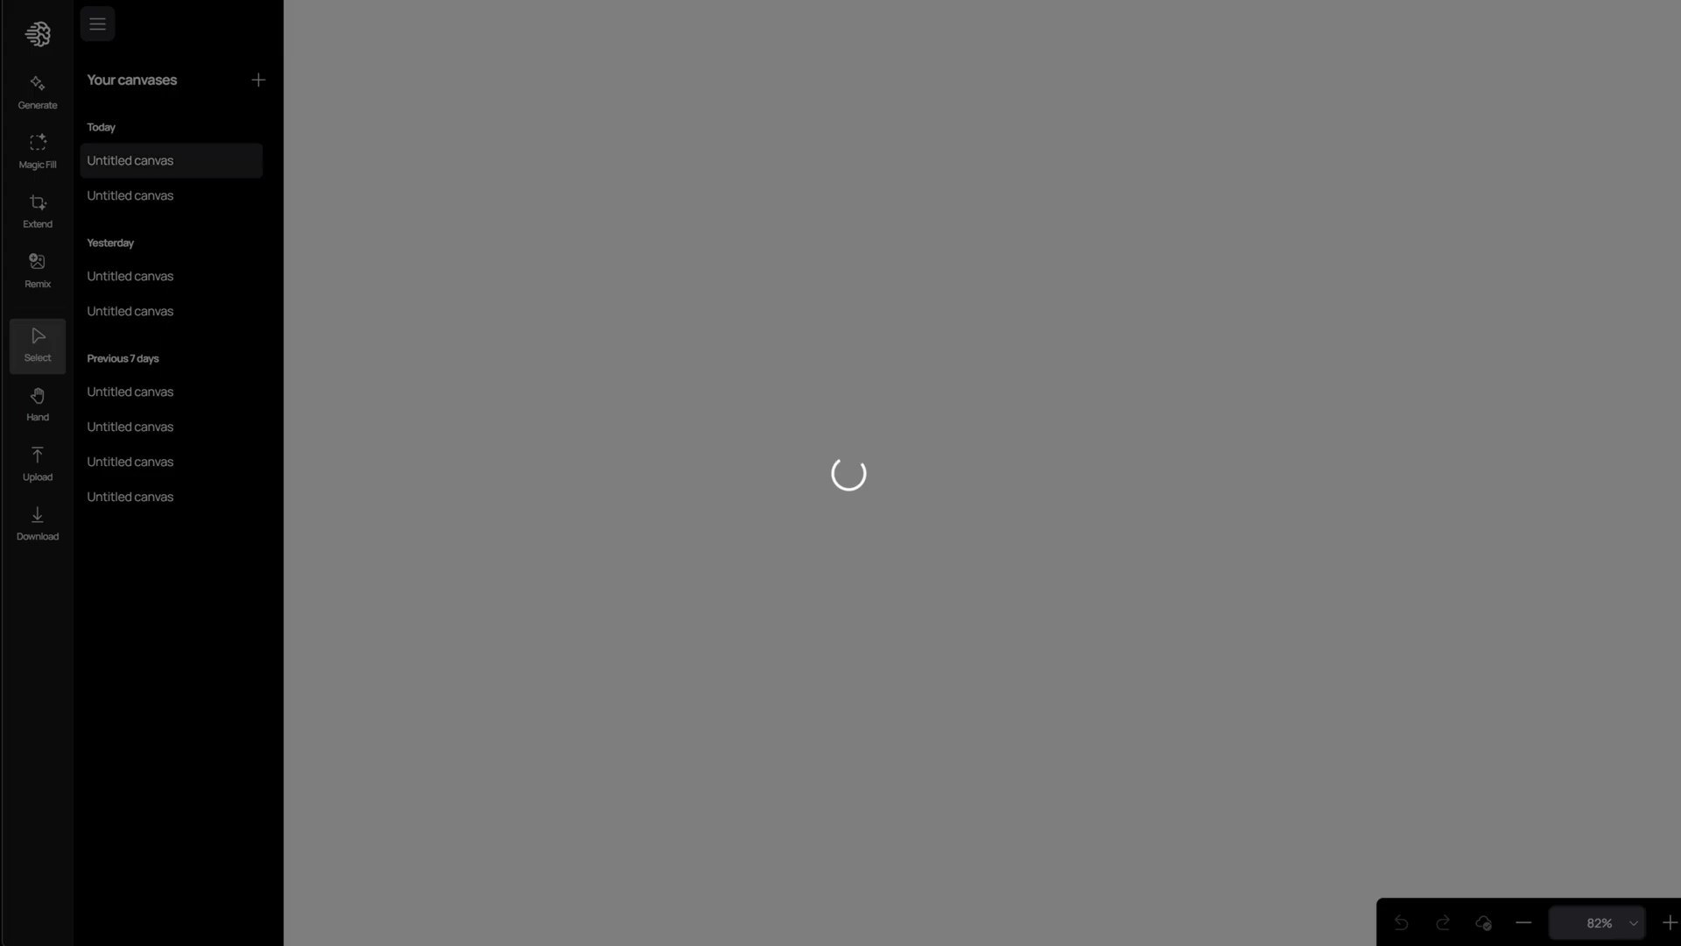
left_click(46, 162)
Lasso-mask the CUTE CAT heading and the READING BOOK lettering, then continue to the prompt
left_click(973, 36)
mouse_move(544, 179)
left_mouse_down()
mouse_move(501, 262)
mouse_move(518, 296)
mouse_move(562, 303)
mouse_move(814, 219)
mouse_move(880, 216)
mouse_move(959, 219)
mouse_move(1182, 310)
mouse_move(1247, 291)
mouse_move(1261, 212)
mouse_move(1027, 102)
mouse_move(845, 82)
mouse_move(570, 159)
left_mouse_up()
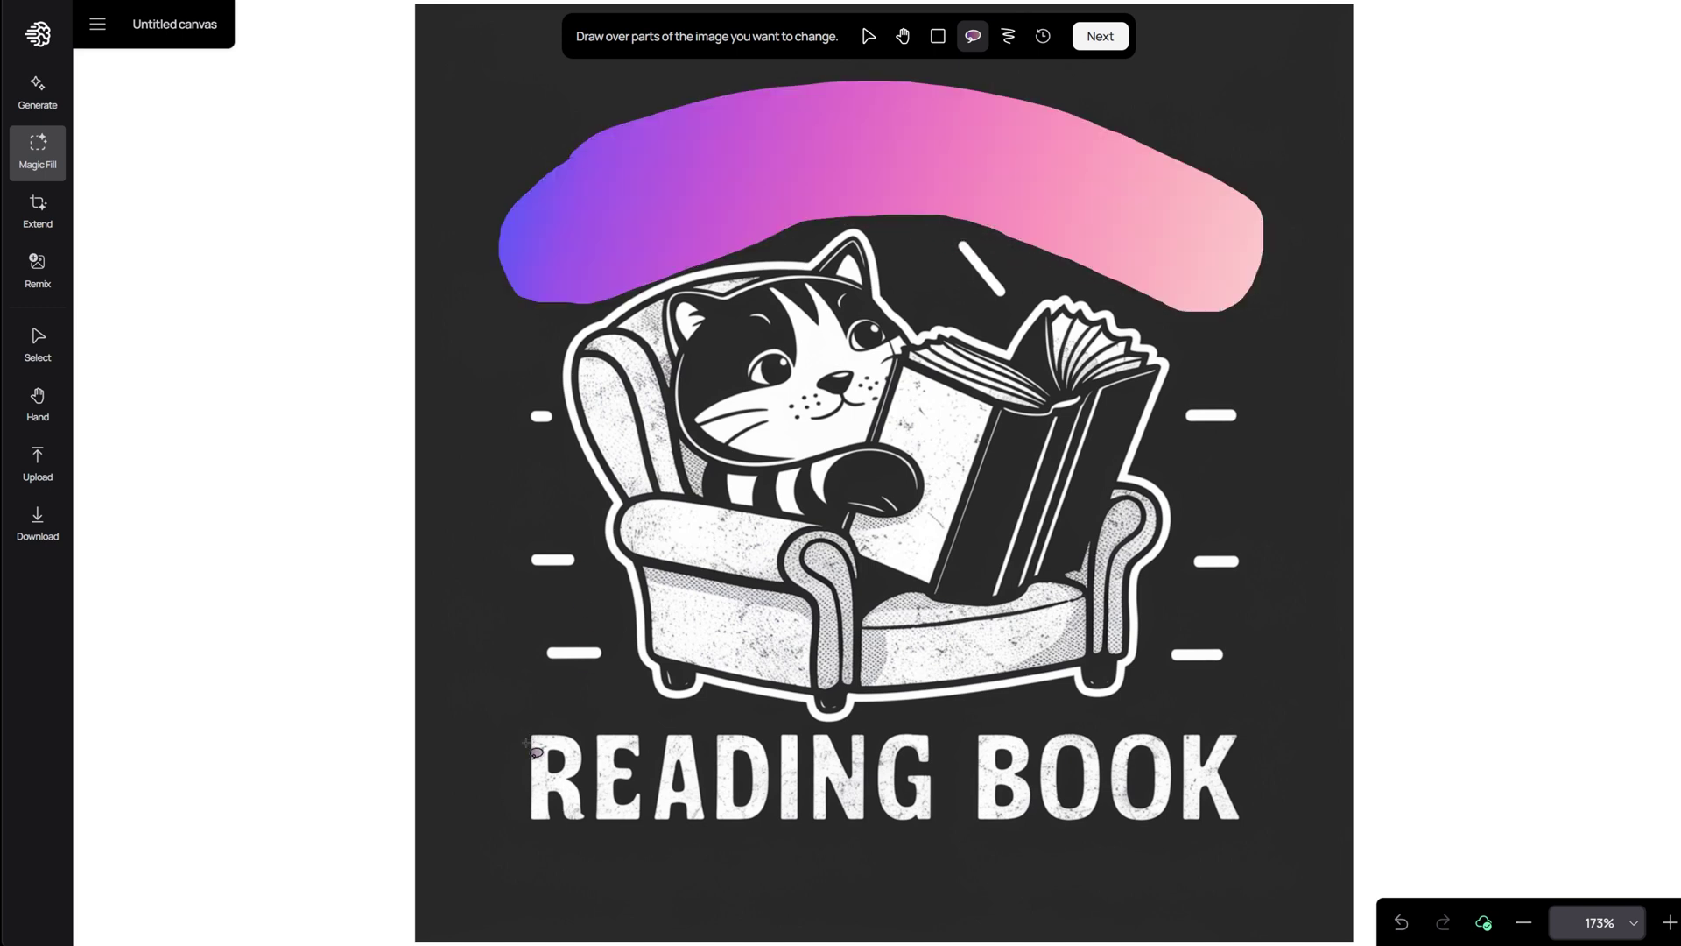
mouse_move(511, 746)
left_mouse_down()
mouse_move(508, 827)
mouse_move(578, 840)
mouse_move(1261, 828)
mouse_move(1259, 762)
mouse_move(1235, 723)
mouse_move(521, 729)
left_mouse_up()
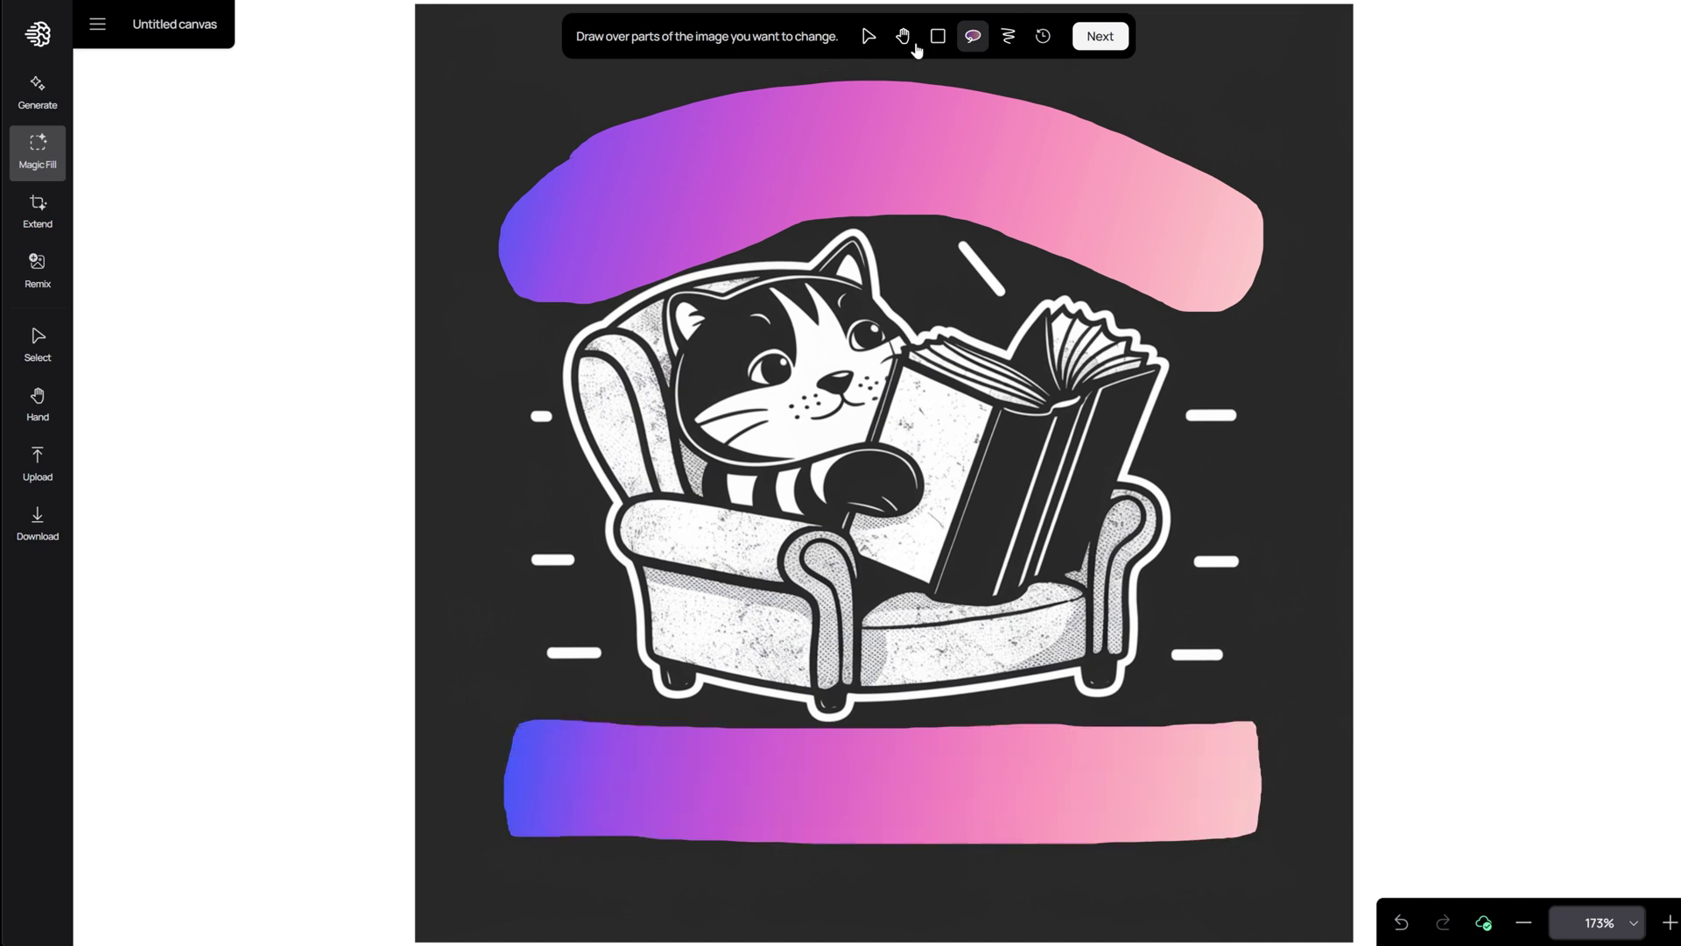
left_click(1100, 36)
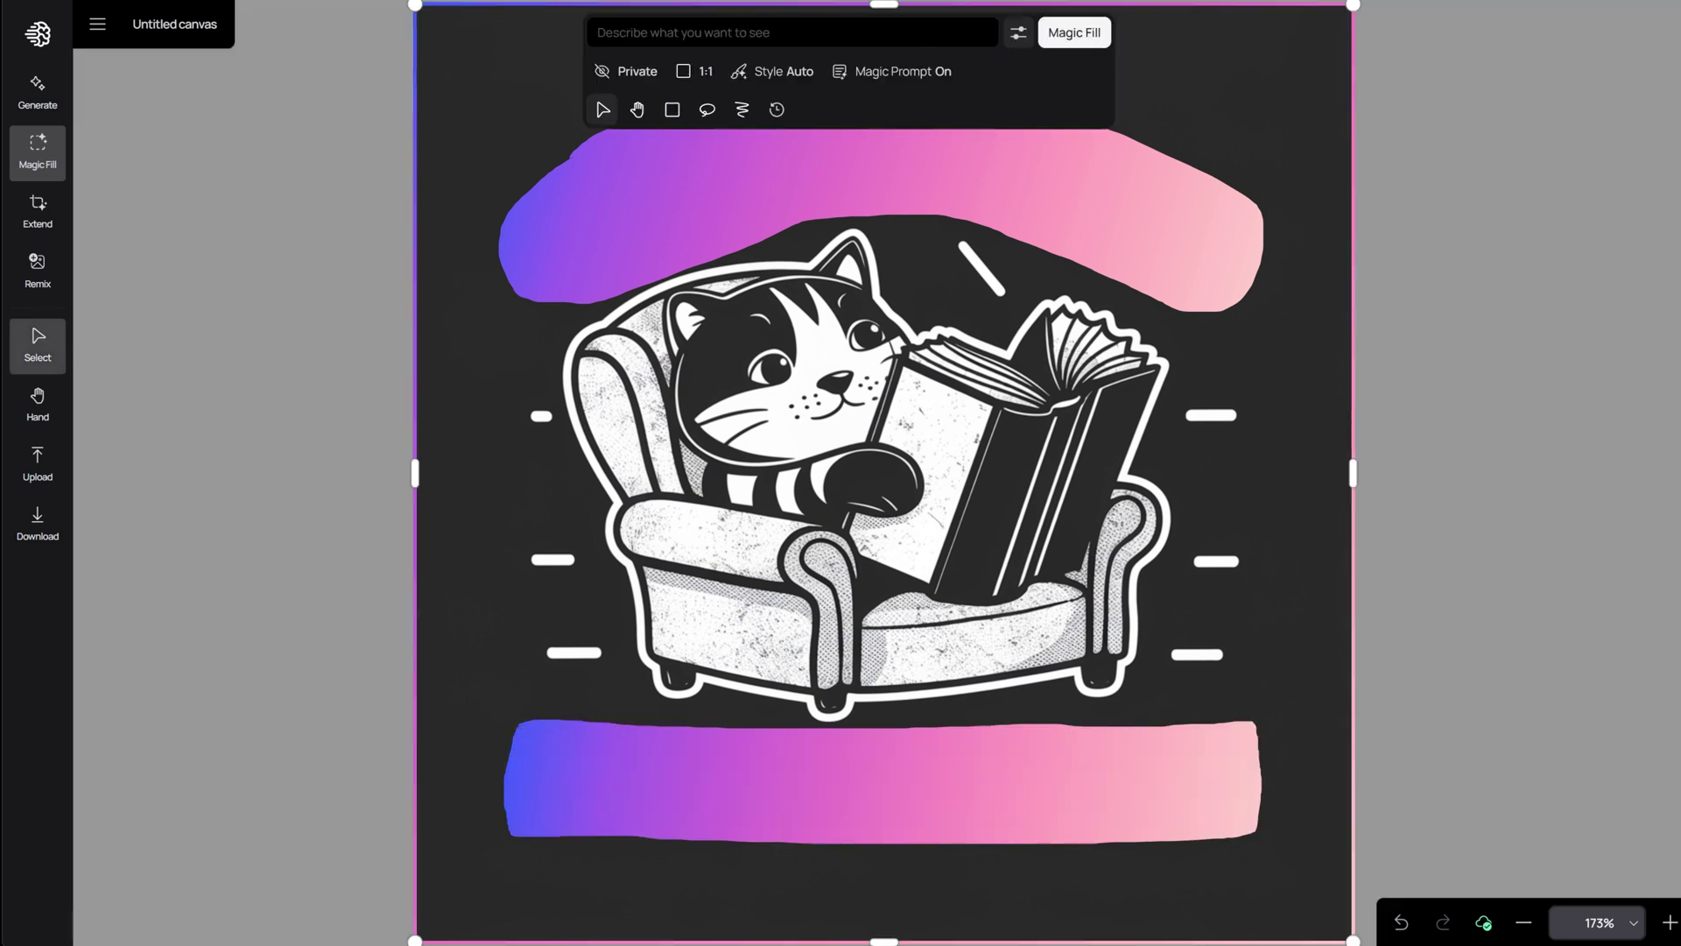
Regenerate the masked lettering with the prompt 'TEXT READS: NOT MEOW IM READING'
type("TEXT READS: NOT MEOW")
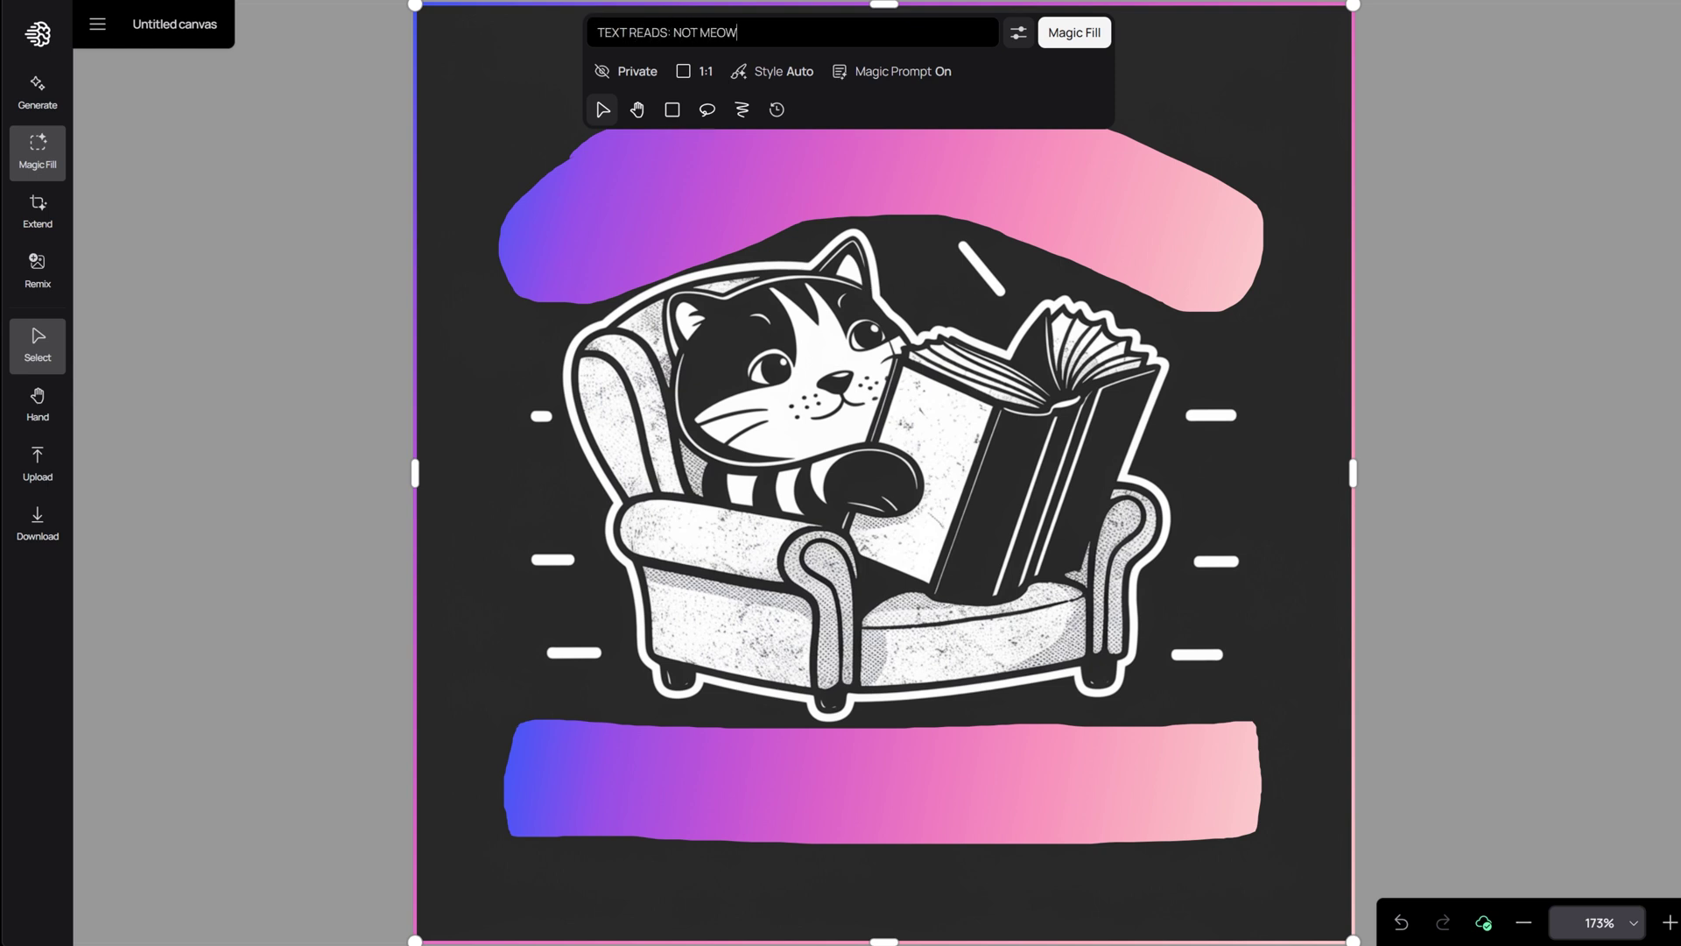
type(" IM READING")
left_click(1057, 32)
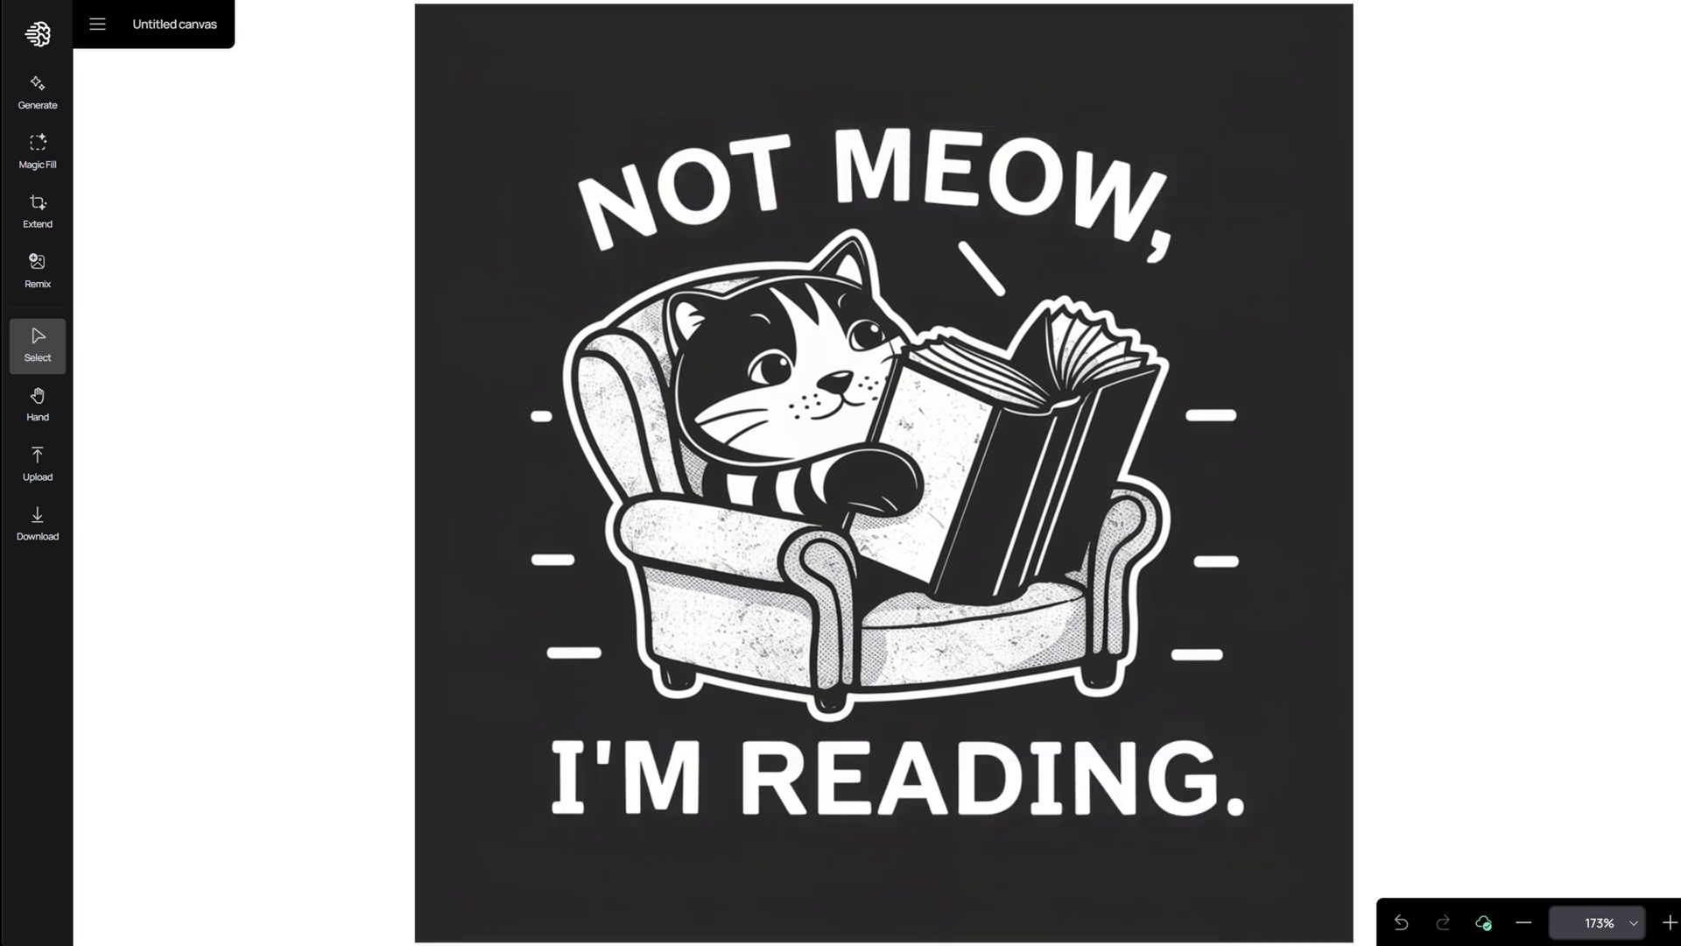
Keep the fourth lettering variant, without the full stop, and begin a new Magic Fill
left_click(1152, 221)
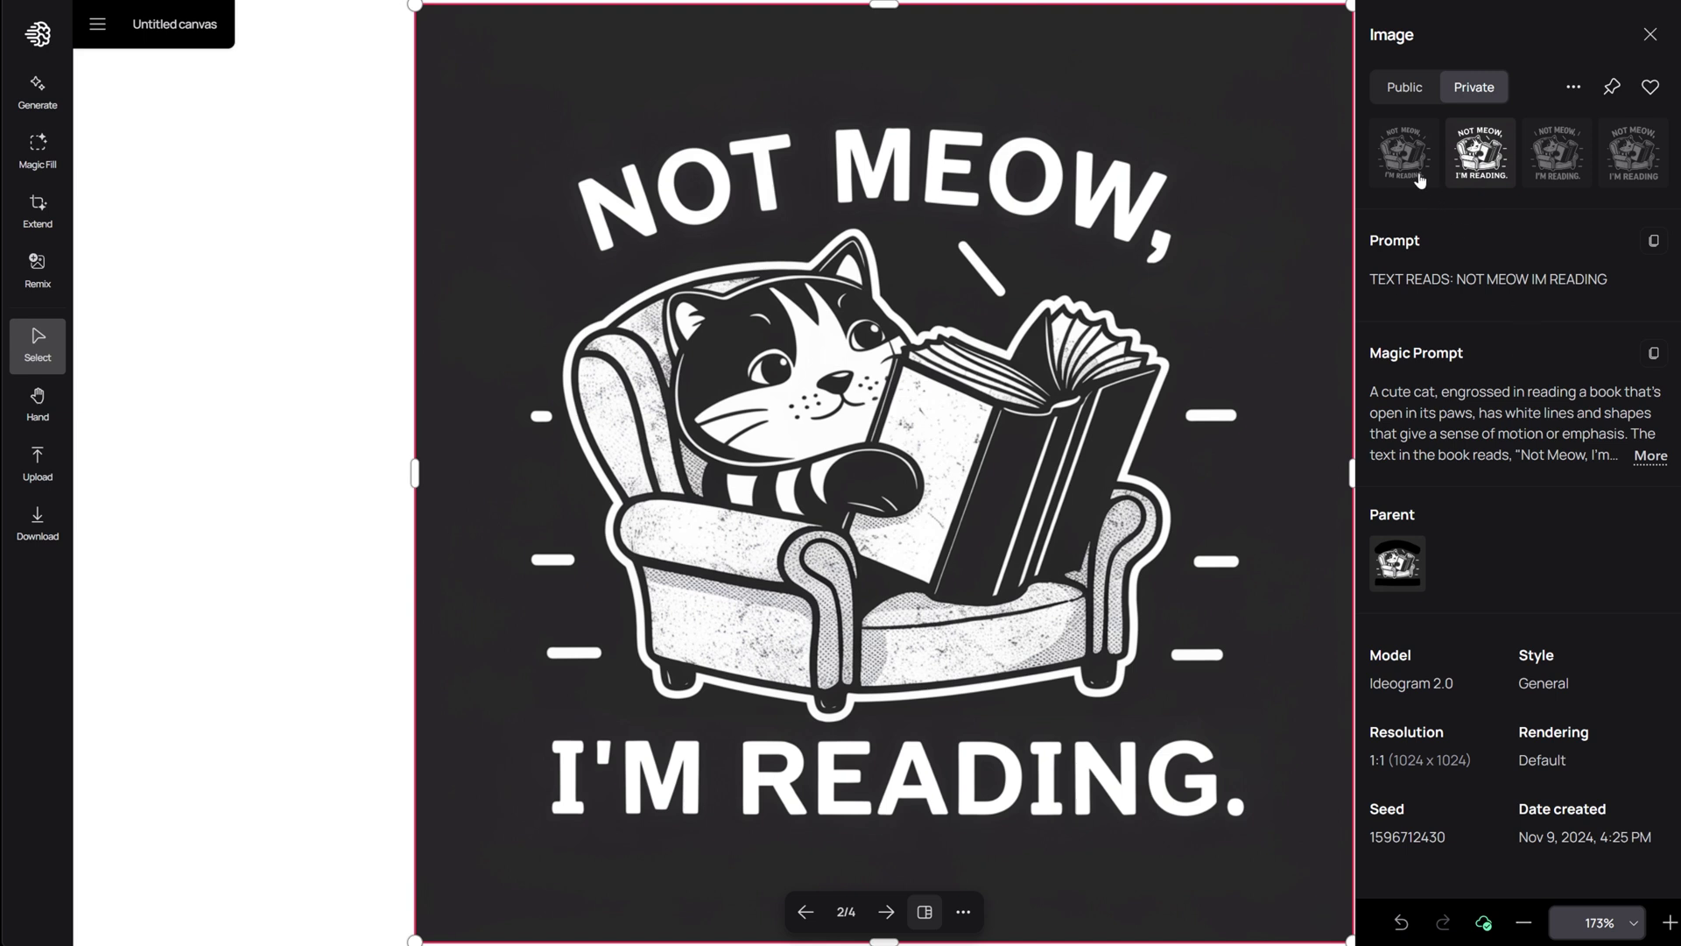
left_click(1397, 155)
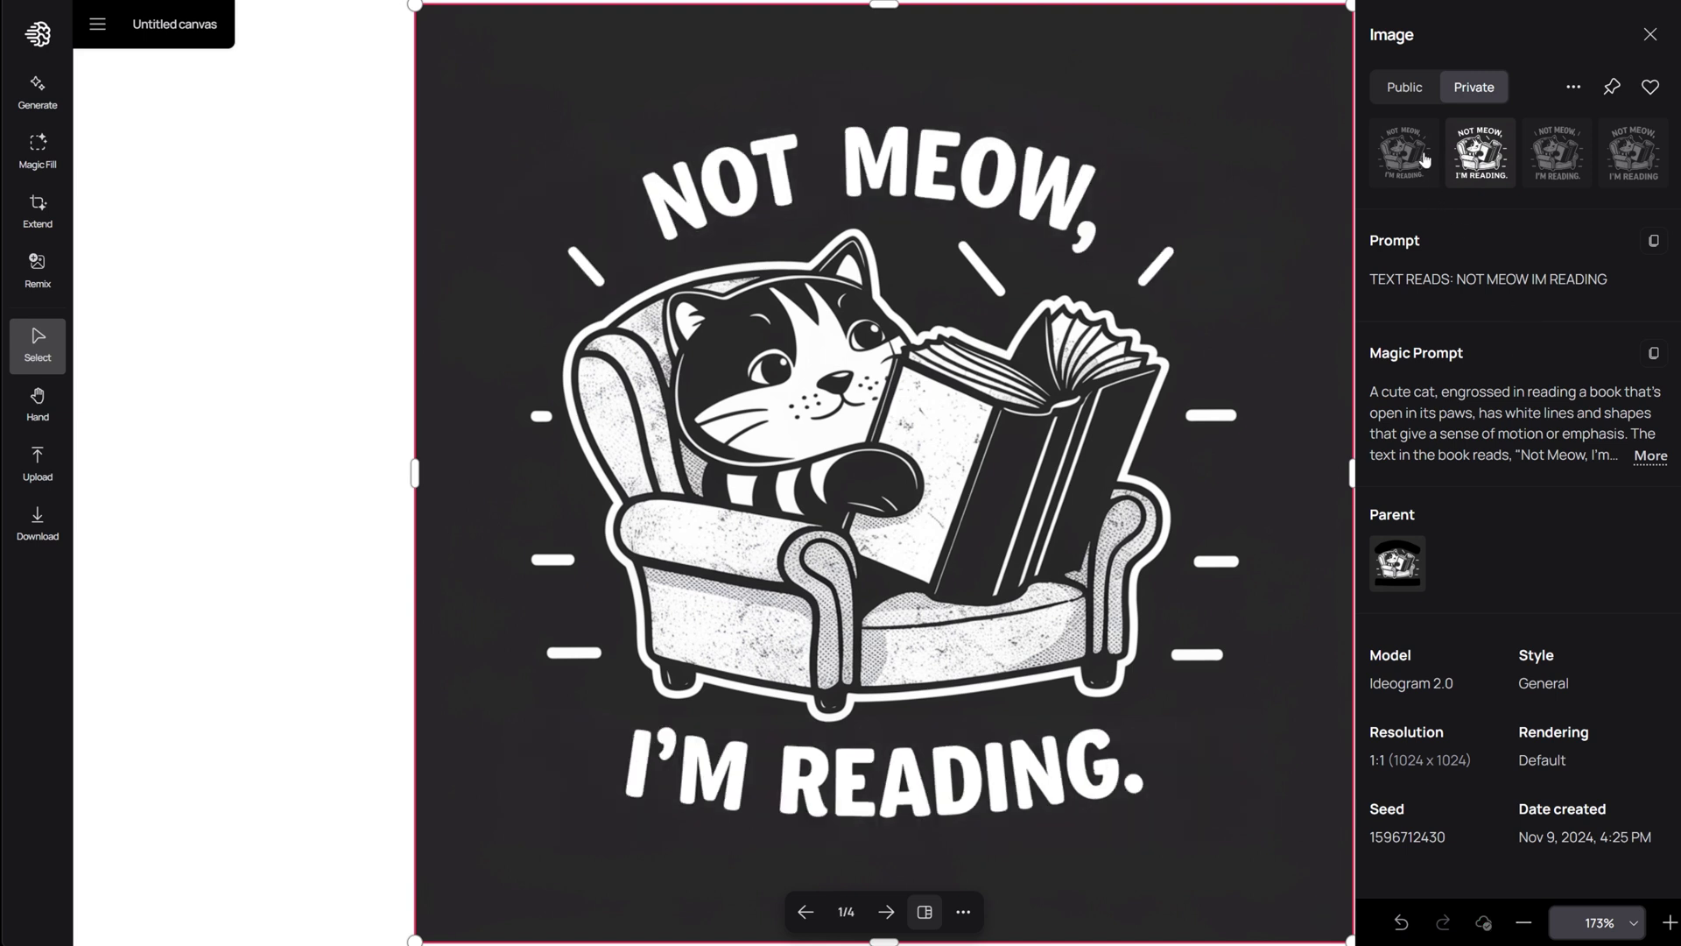
left_click(1558, 166)
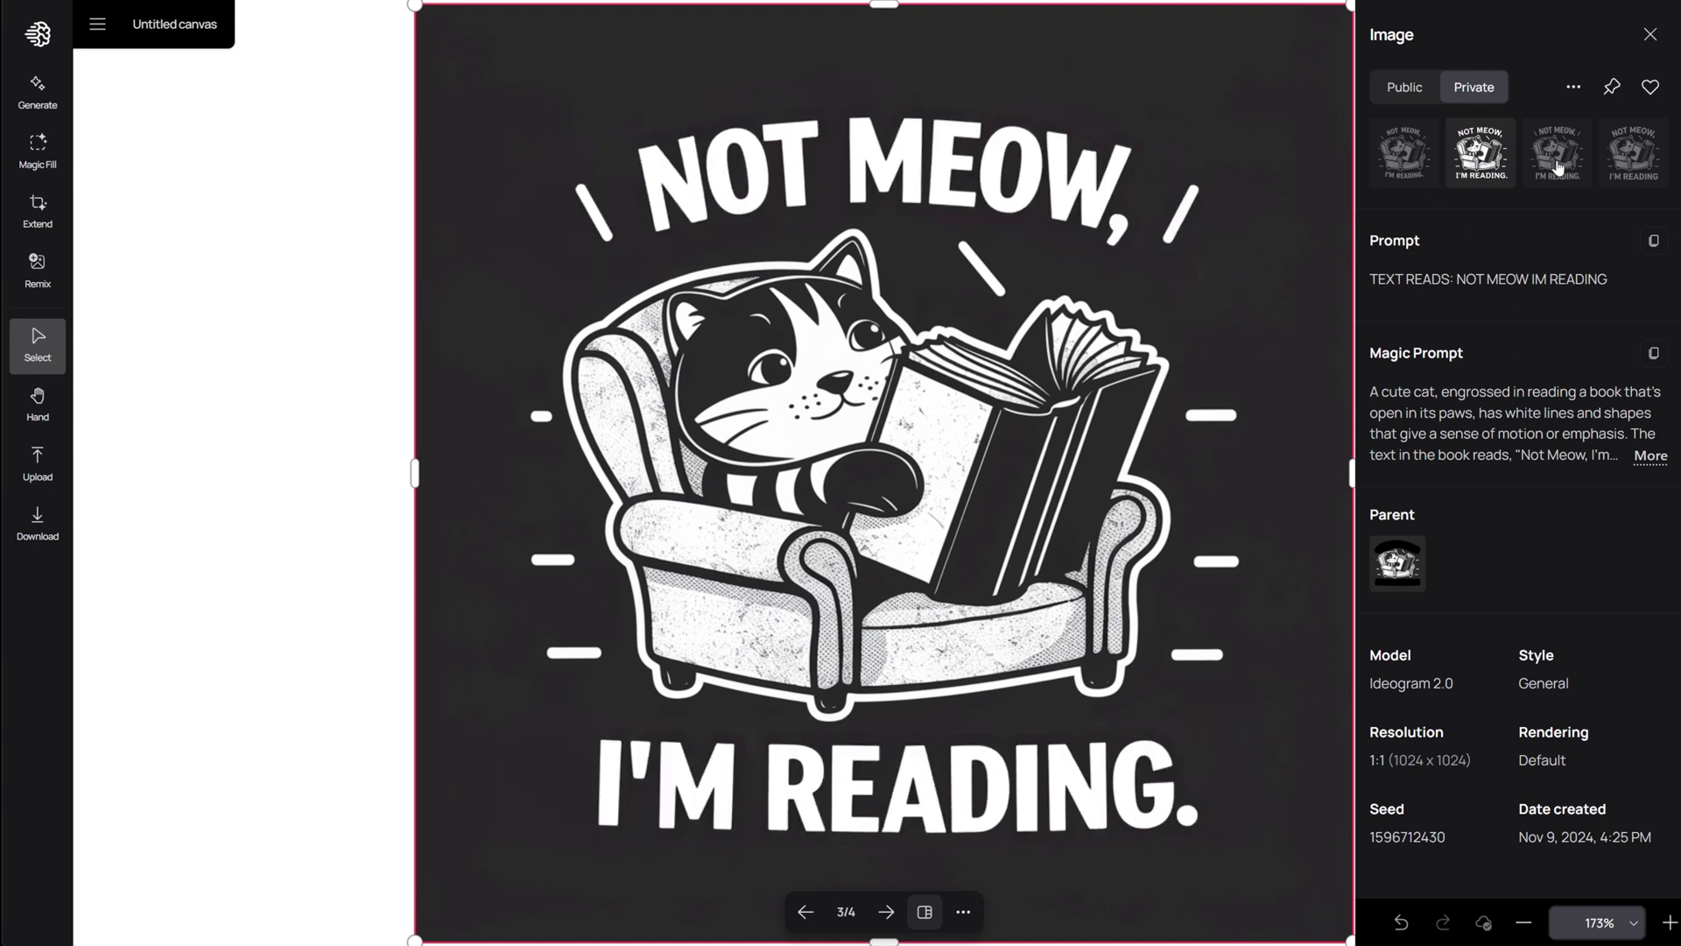
left_click(1634, 162)
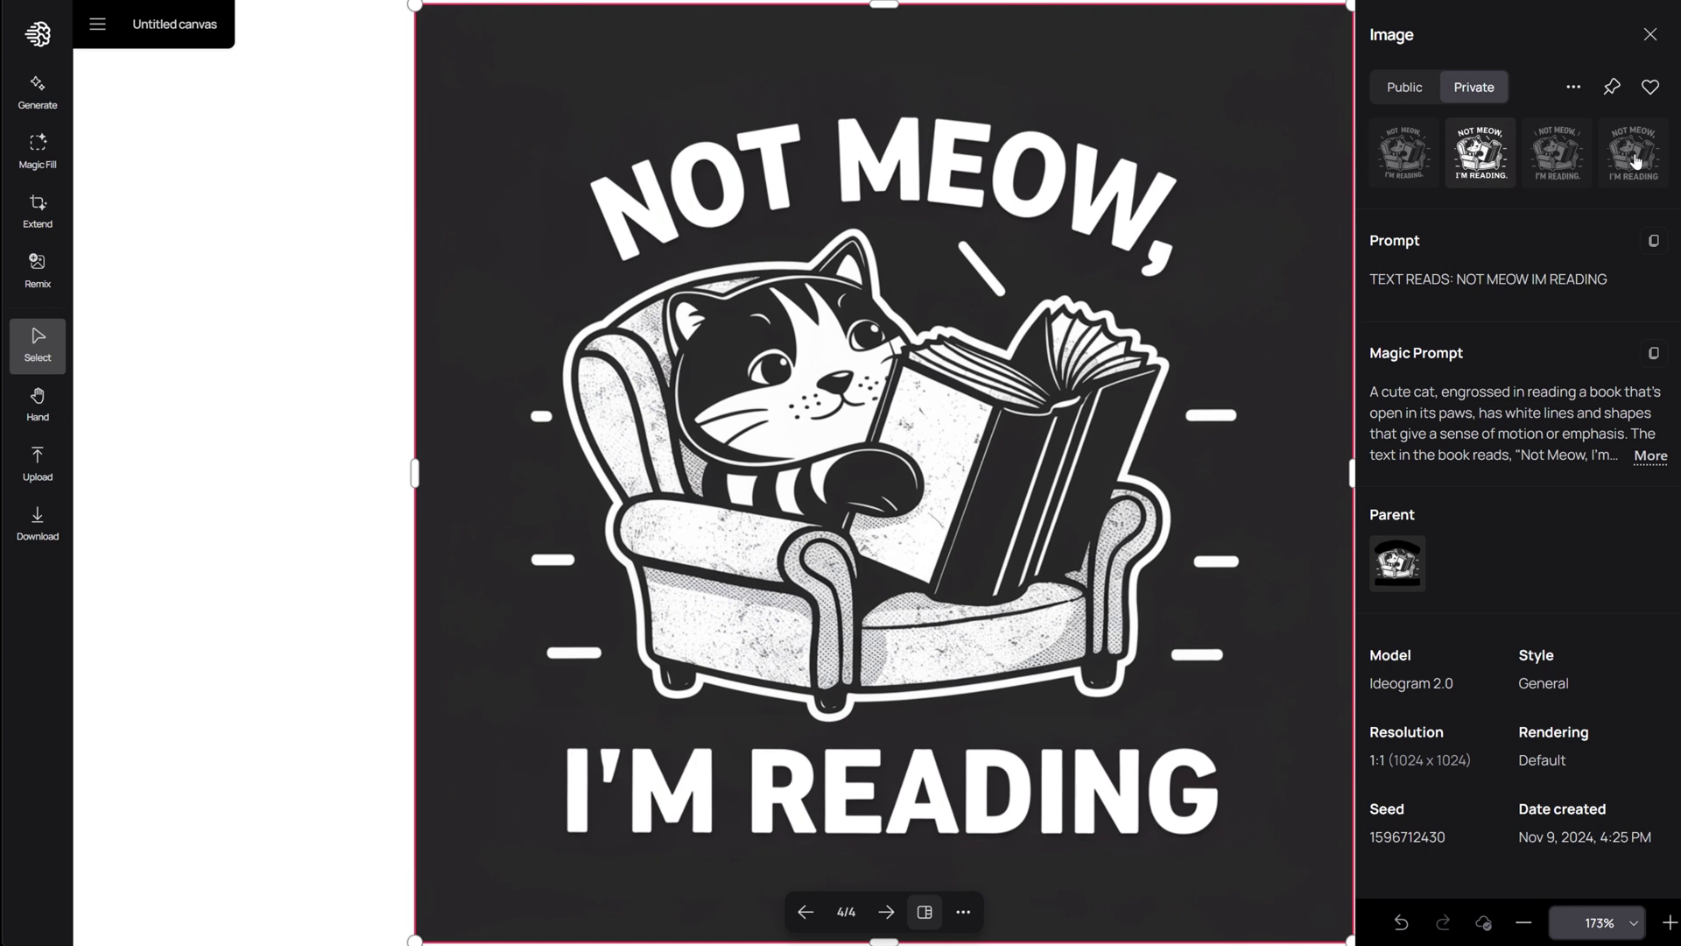
left_click(23, 149)
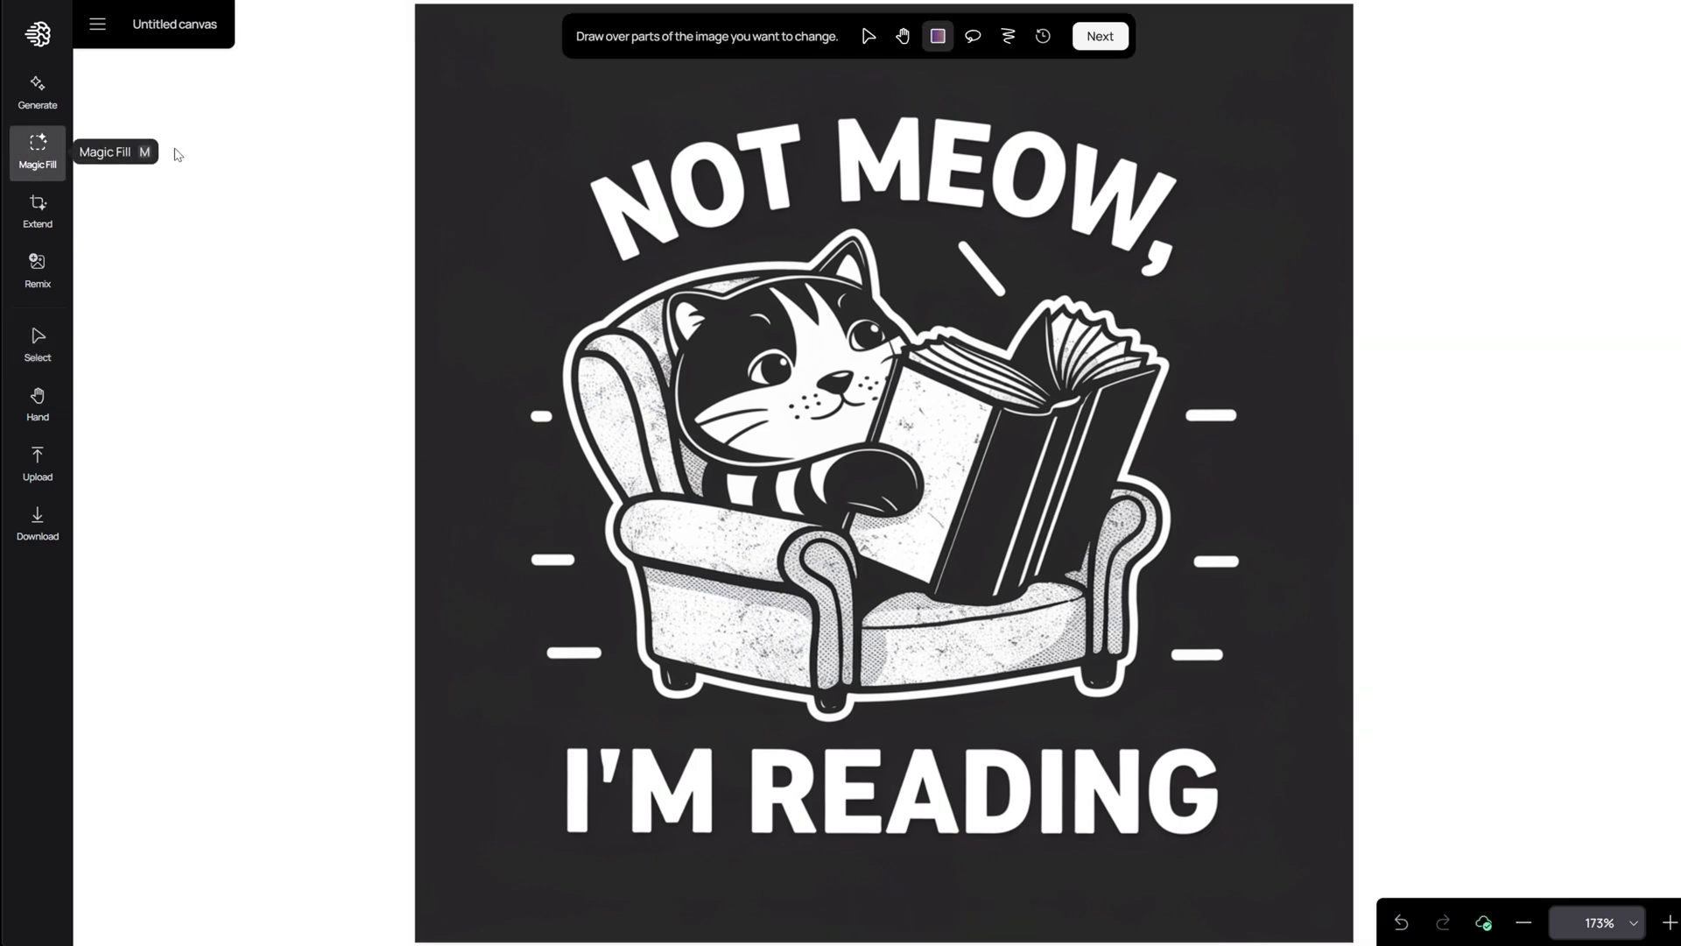
Lasso the white dashes around the cat, the comma after MEOW and the slash above the book
left_click(973, 36)
mouse_move(547, 398)
left_mouse_down()
mouse_move(513, 426)
mouse_move(556, 431)
mouse_move(551, 405)
left_mouse_up()
left_click_drag(561, 543, 580, 574)
mouse_move(569, 638)
left_mouse_down()
mouse_move(531, 653)
mouse_move(613, 659)
left_mouse_up()
left_click_drag(1164, 644, 1244, 665)
mouse_move(1207, 547)
left_mouse_down()
mouse_move(1233, 574)
mouse_move(1183, 561)
left_mouse_up()
mouse_move(1202, 400)
left_mouse_down()
mouse_move(1184, 429)
mouse_move(1251, 413)
left_mouse_up()
mouse_move(1172, 233)
left_mouse_down()
mouse_move(1138, 275)
mouse_move(1178, 249)
left_mouse_up()
mouse_move(974, 239)
left_mouse_down()
mouse_move(1012, 302)
mouse_move(965, 244)
left_mouse_up()
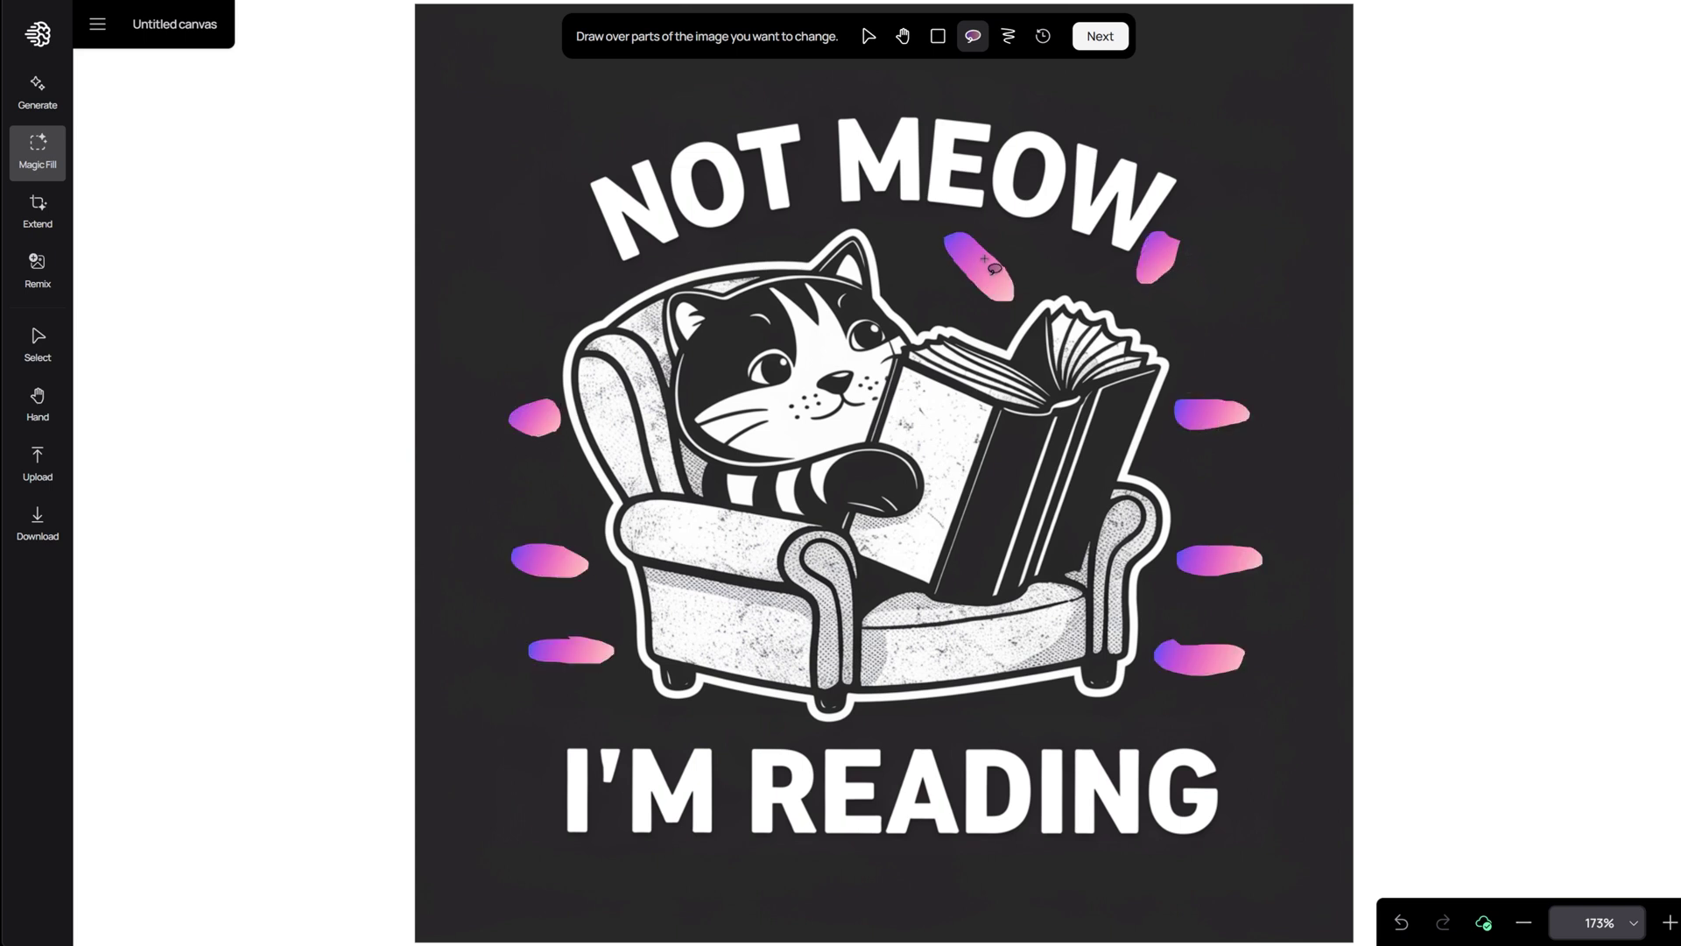
Fill the masked areas with the prompt 'REMOVE WHITE LINE'
left_click(1100, 36)
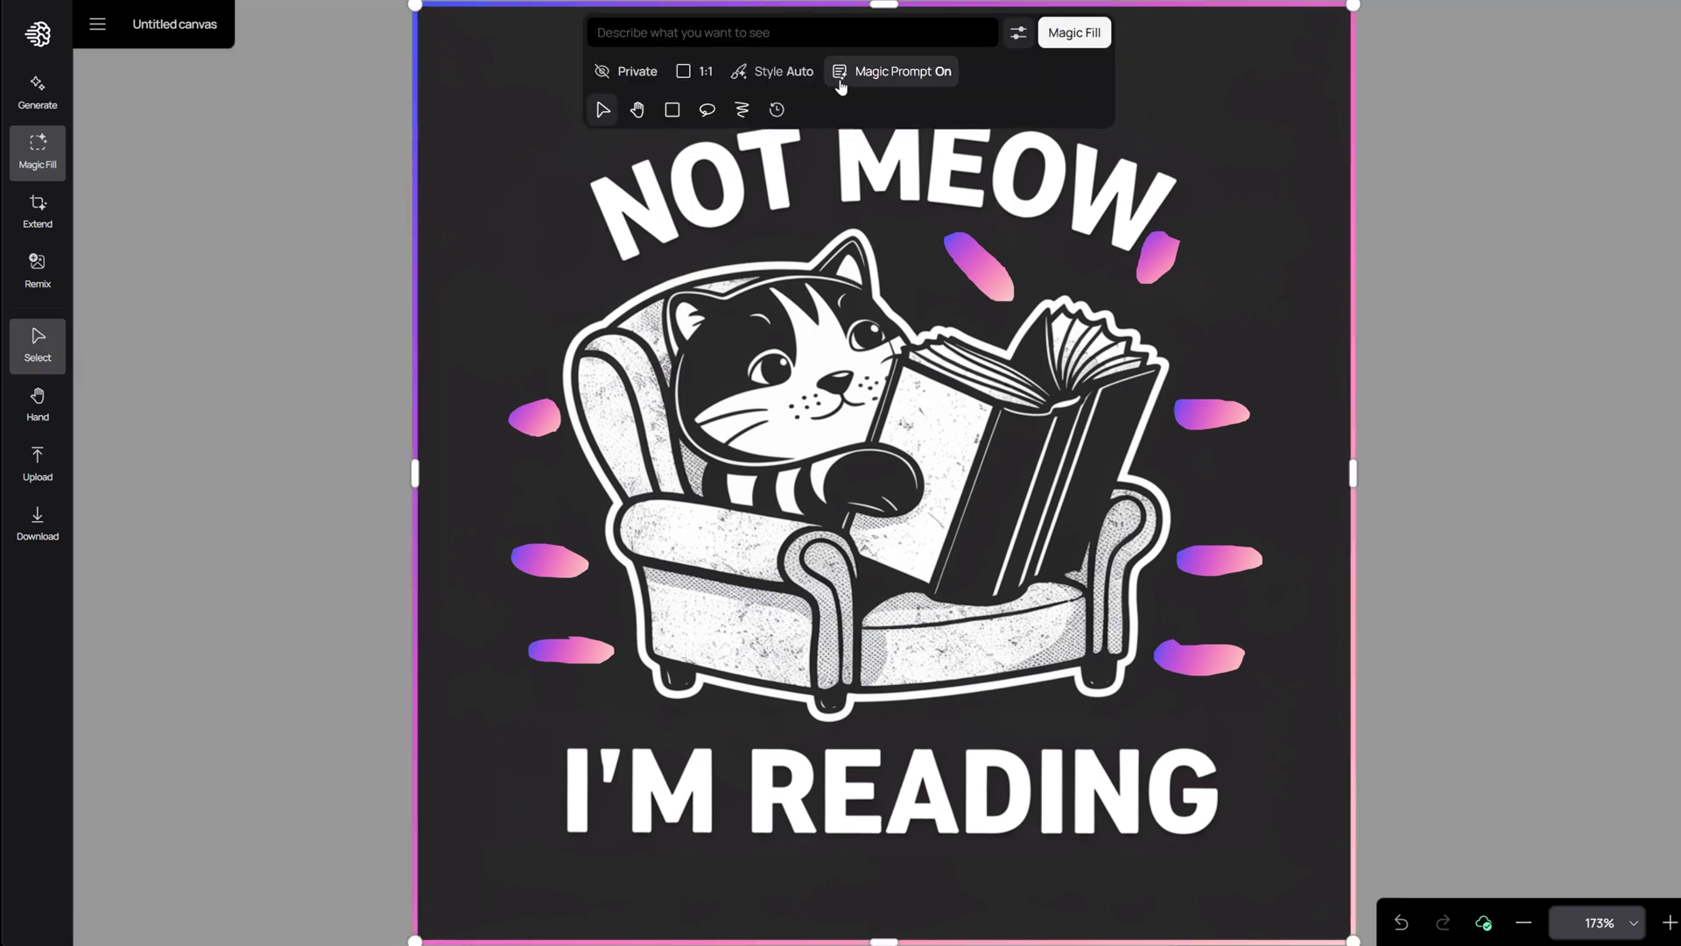
type("REMOVE WHITE LINE")
key("Return")
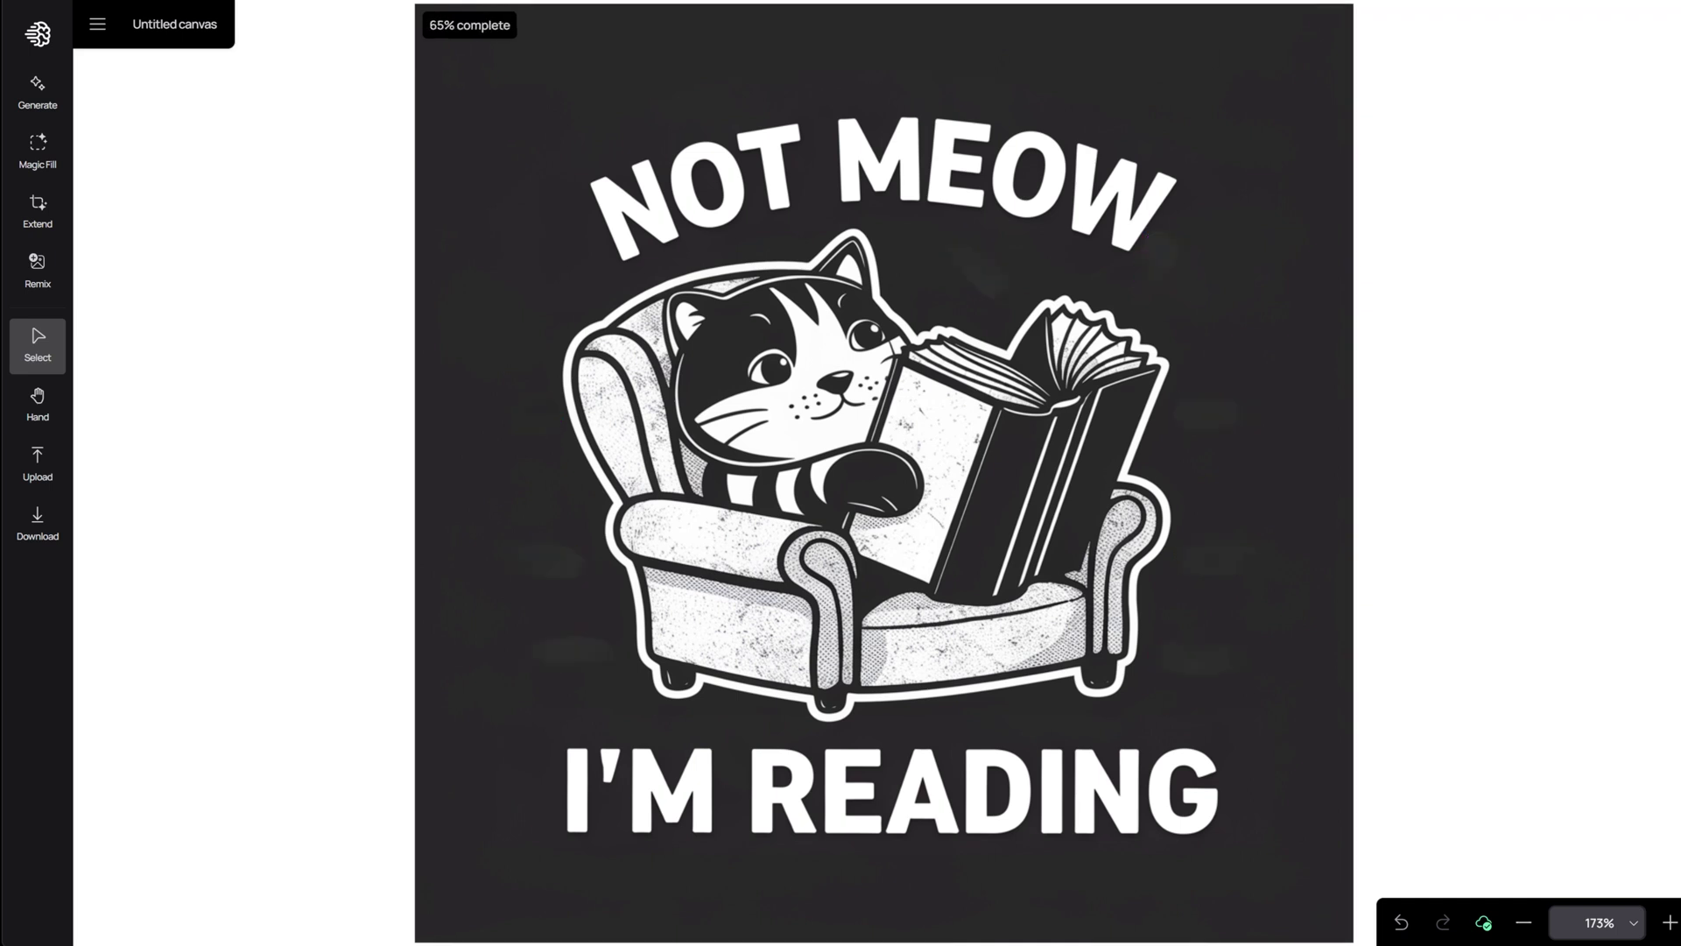
left_click(1308, 393)
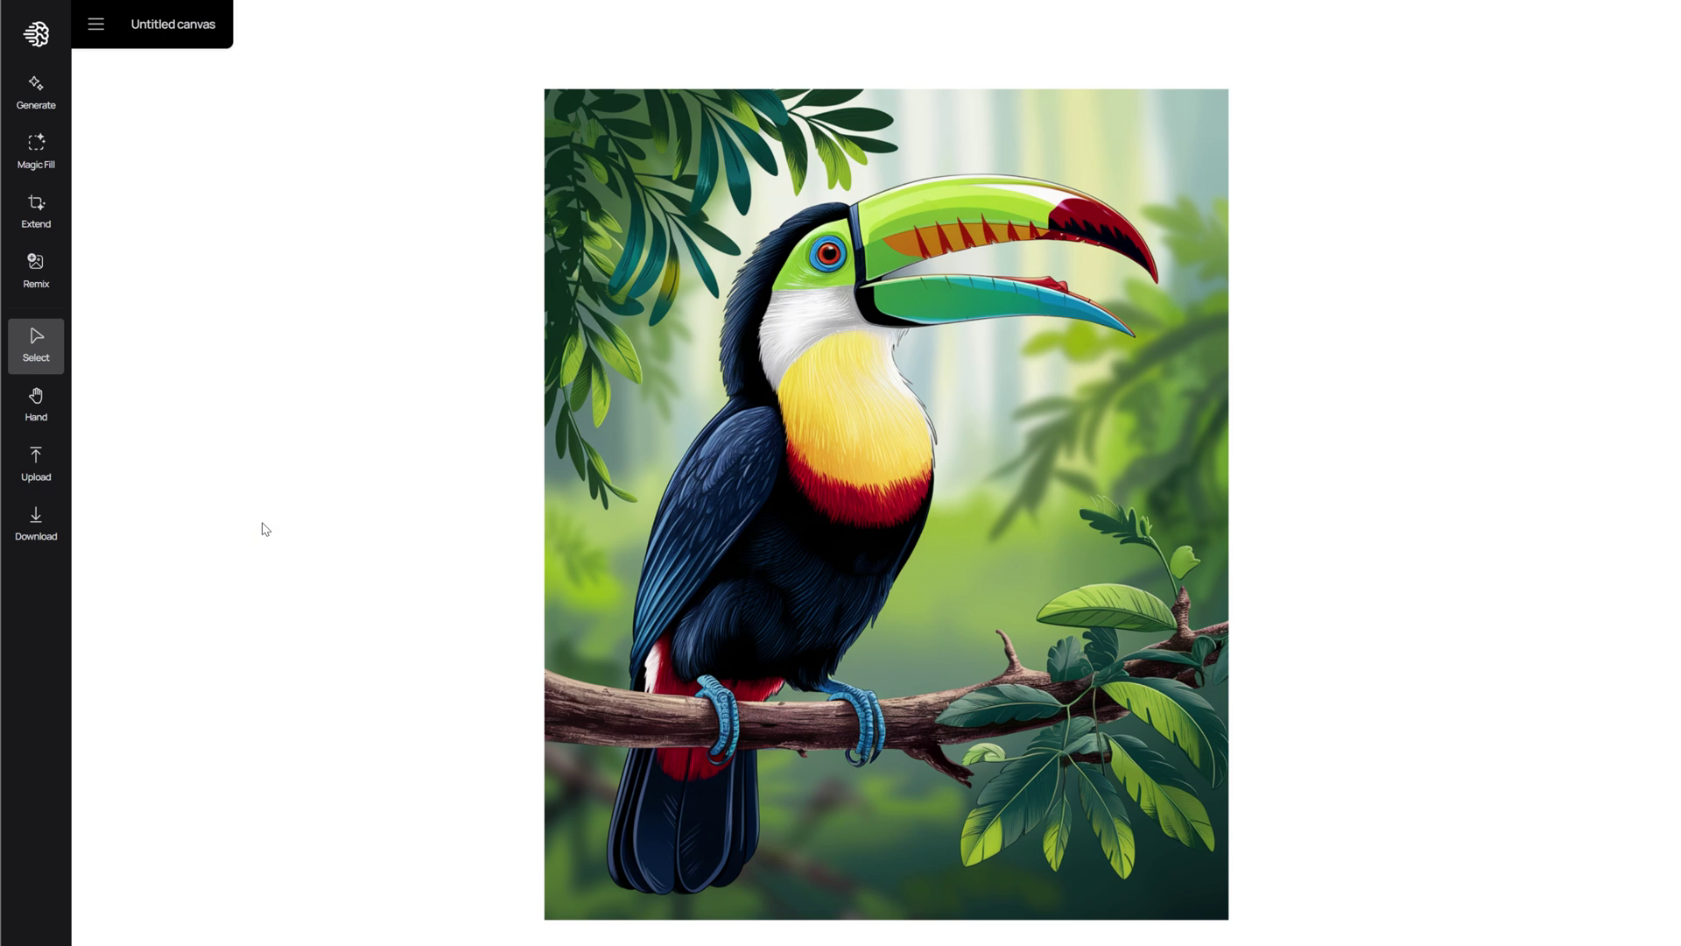
Lasso-mask the toucan's entire open beak for Magic Fill
left_click(36, 147)
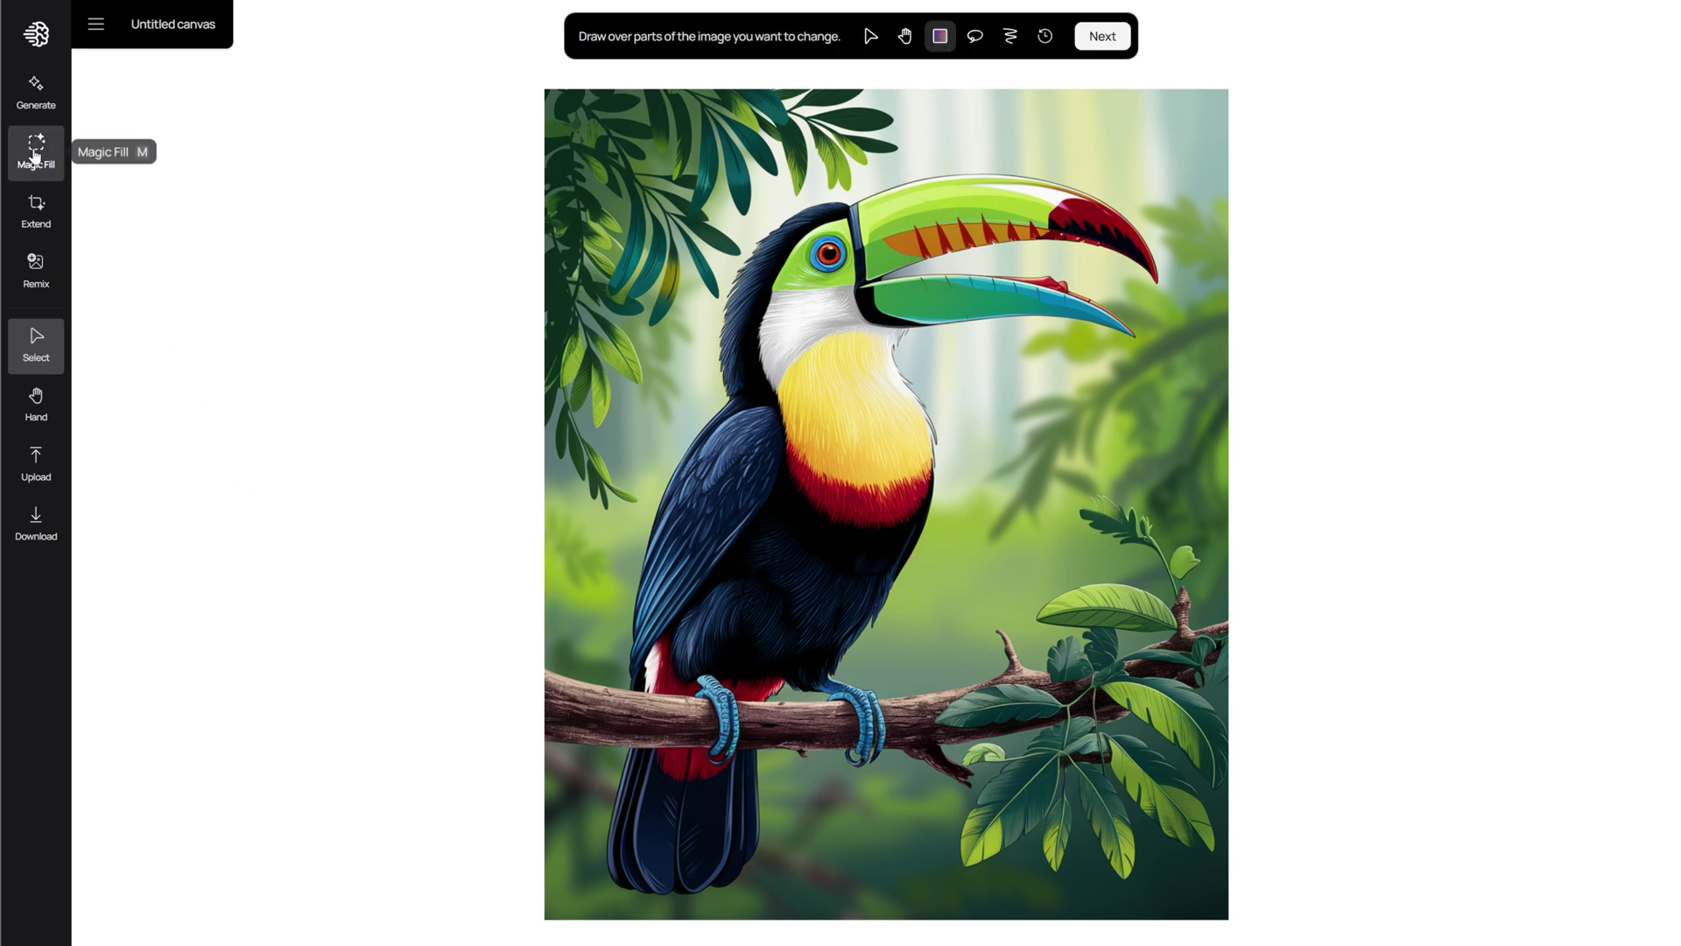
left_click(975, 41)
mouse_move(847, 194)
left_mouse_down()
mouse_move(969, 164)
mouse_move(1040, 168)
mouse_move(1127, 203)
mouse_move(1162, 248)
mouse_move(1144, 347)
mouse_move(1044, 328)
mouse_move(930, 336)
left_mouse_up()
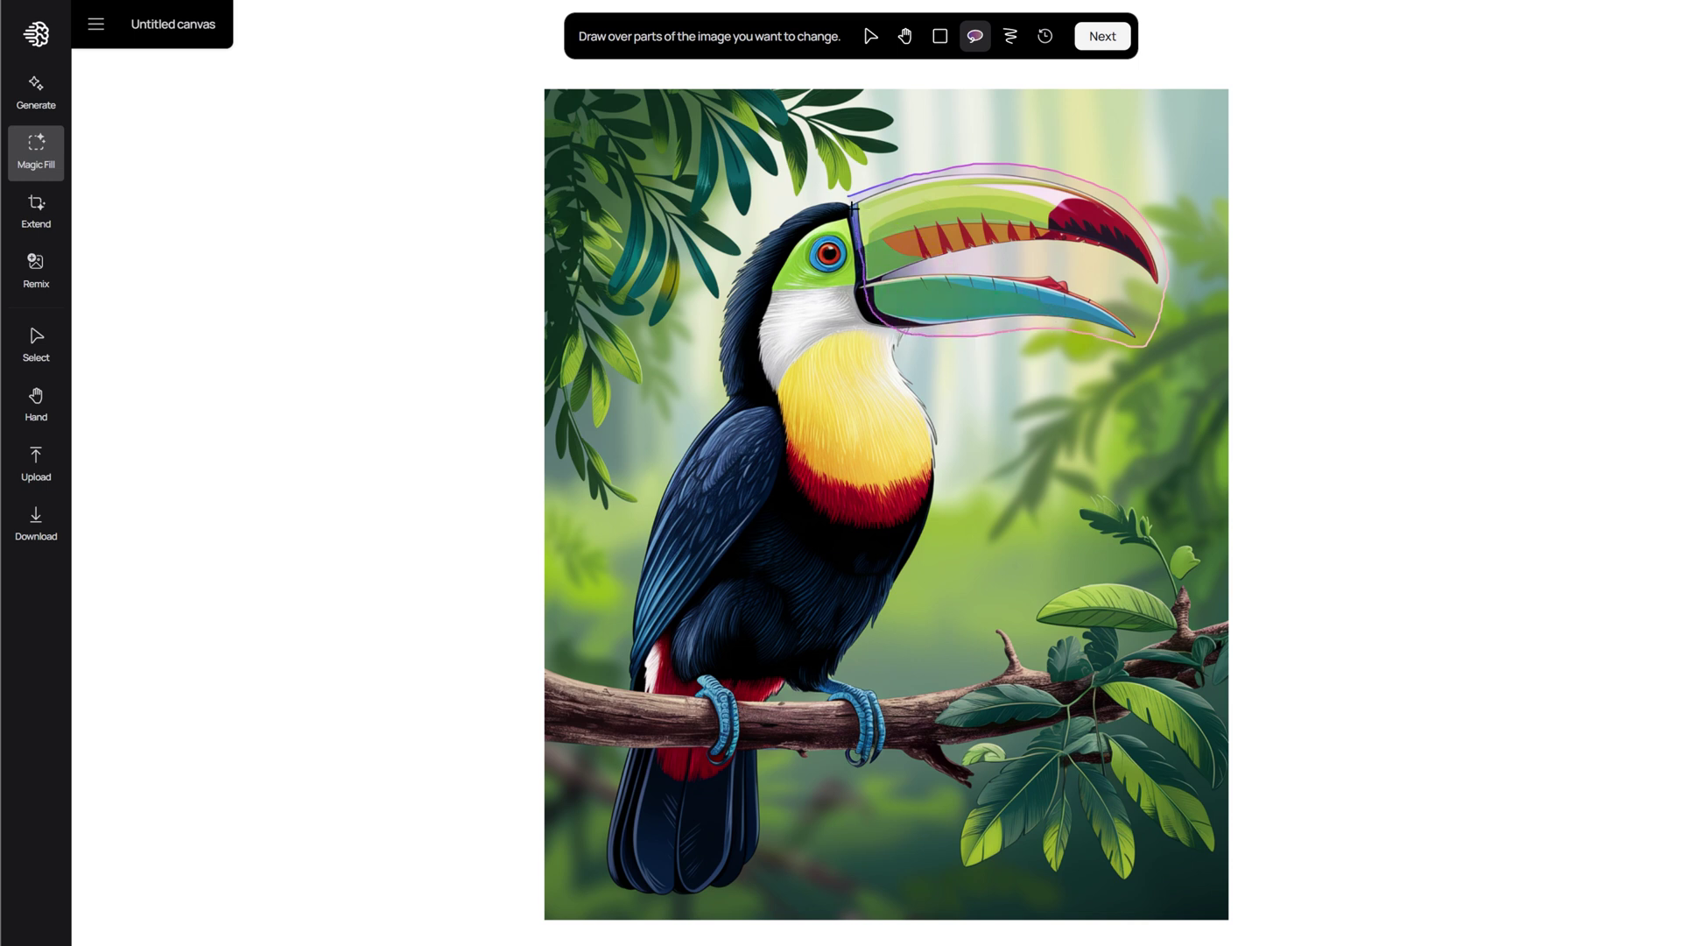
left_click_drag(852, 192, 850, 193)
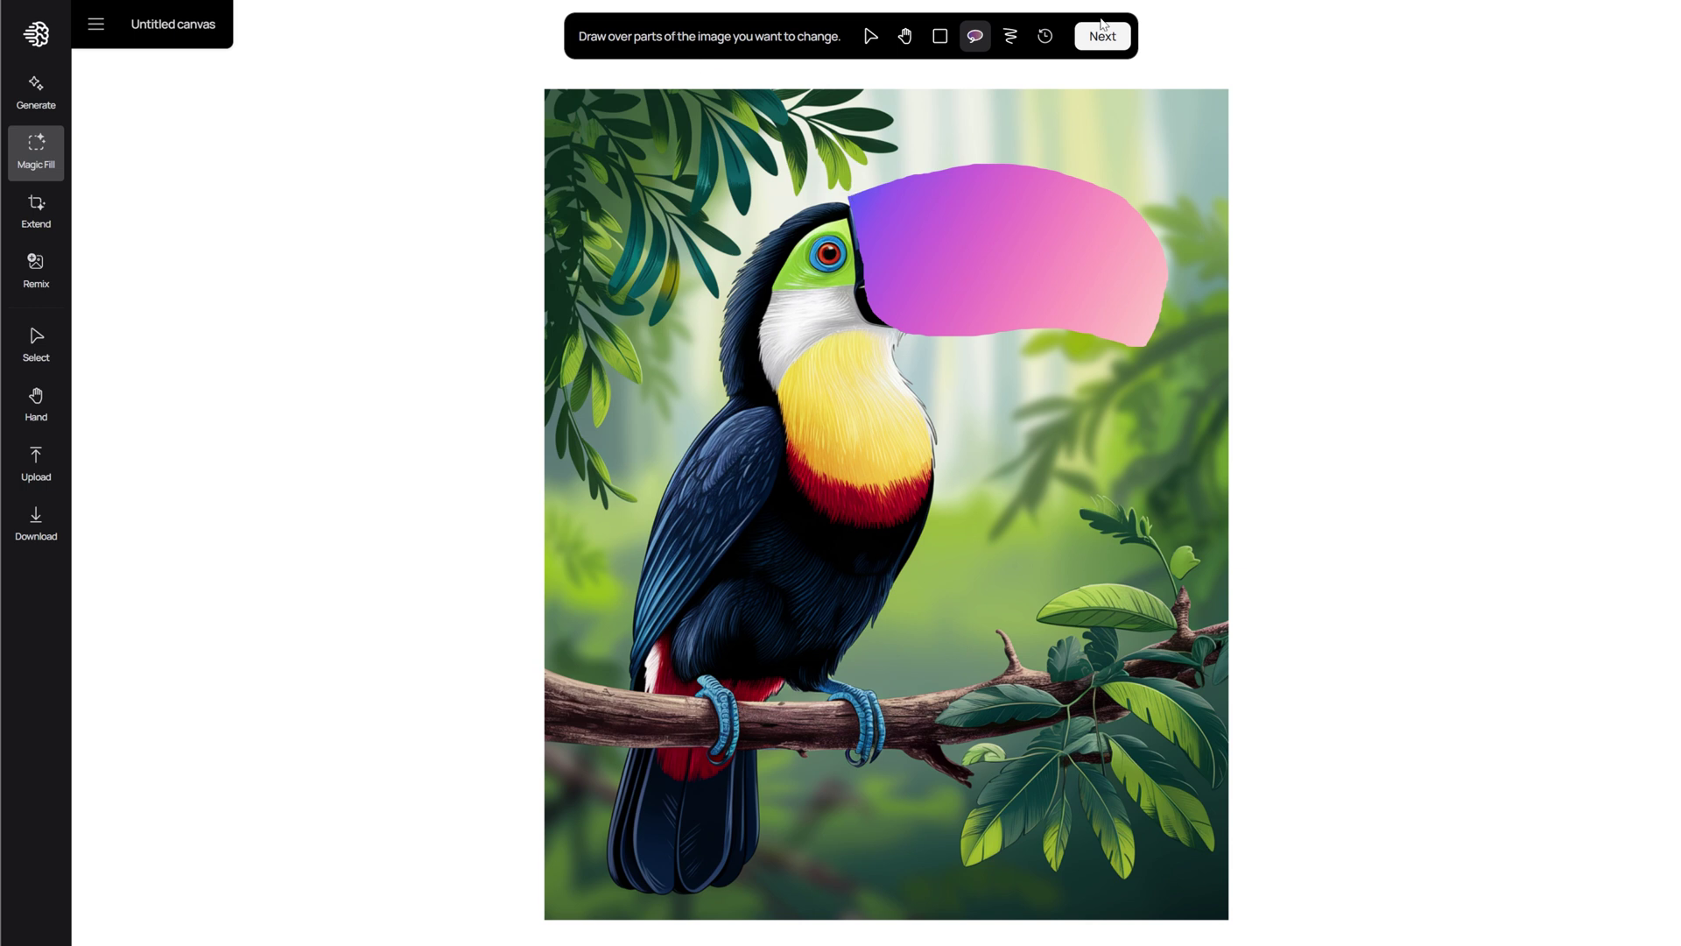
left_click(1127, 41)
Regenerate the beak with the prompt 'CLOSE TOUCAN BEA' so it appears closed
type("CLOSE")
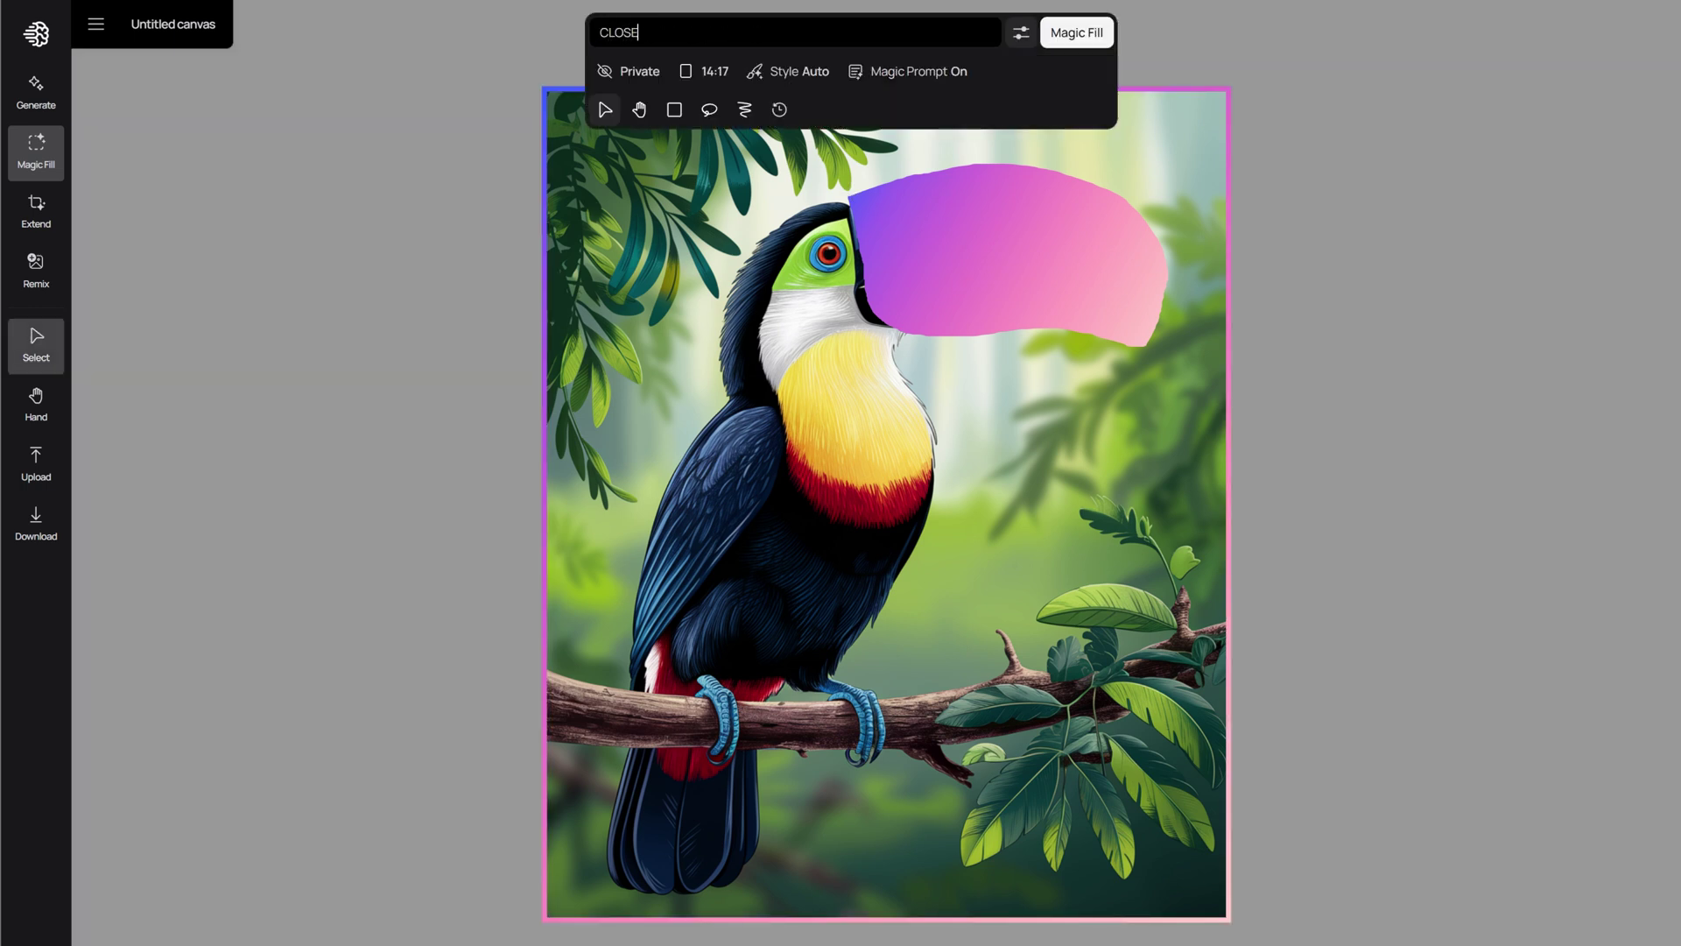
type(" TOUCAN BEAK")
left_click(1065, 42)
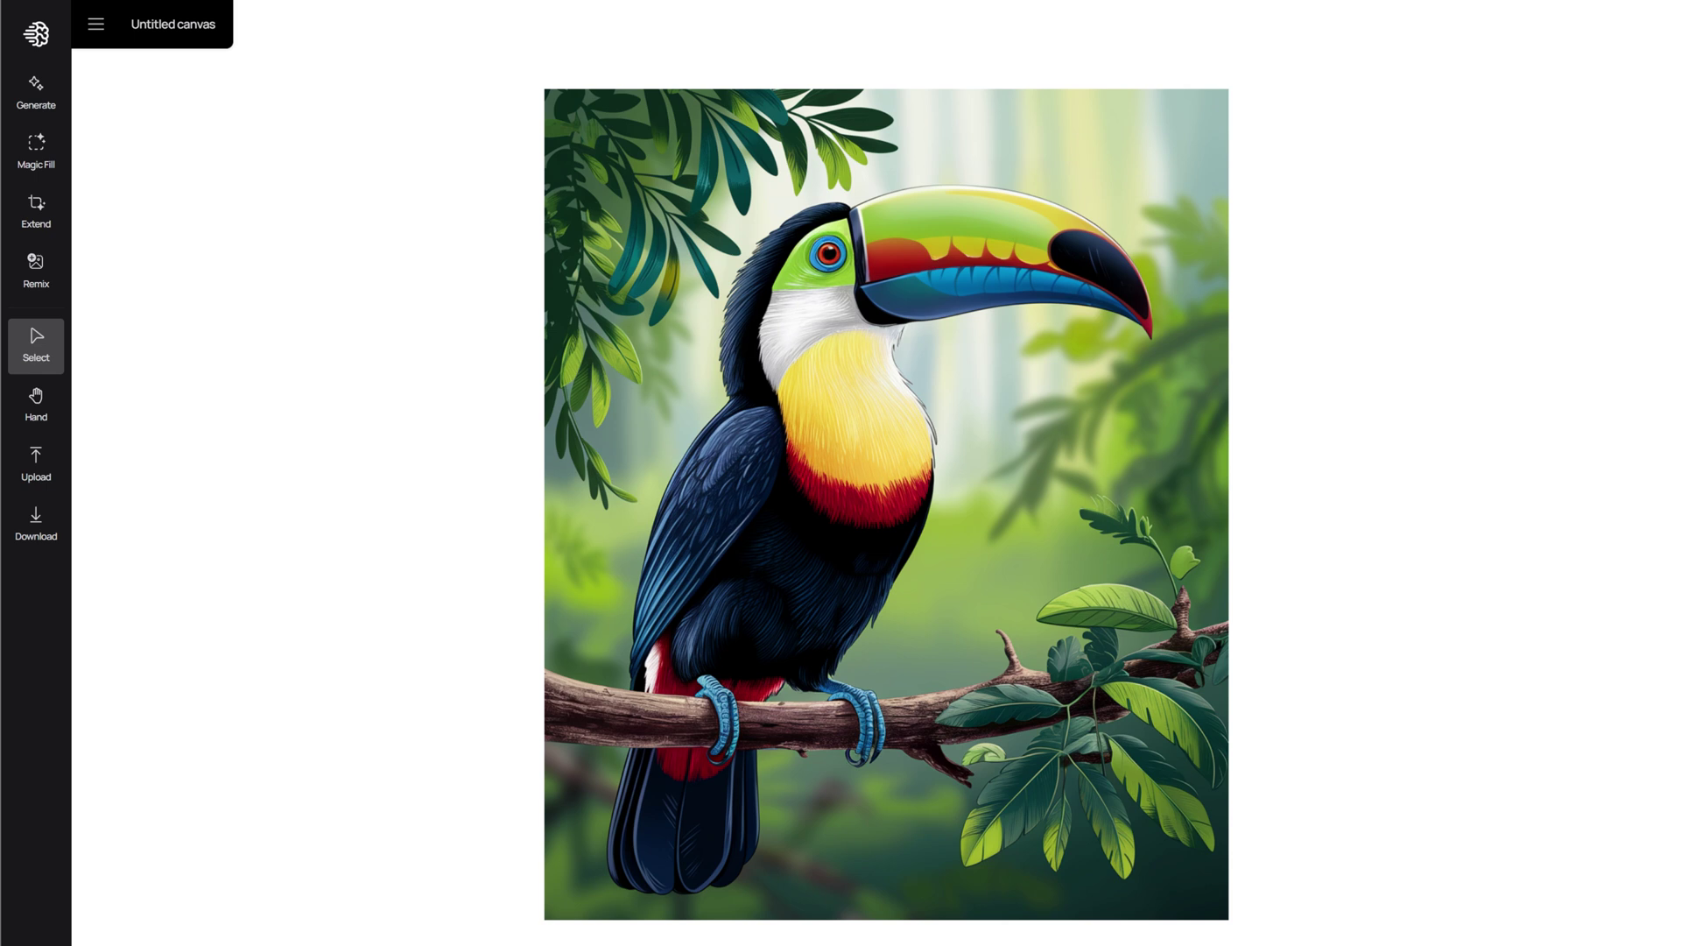
Compare the beak variants, keep the black-tipped one, and deselect the image
left_click(1021, 282)
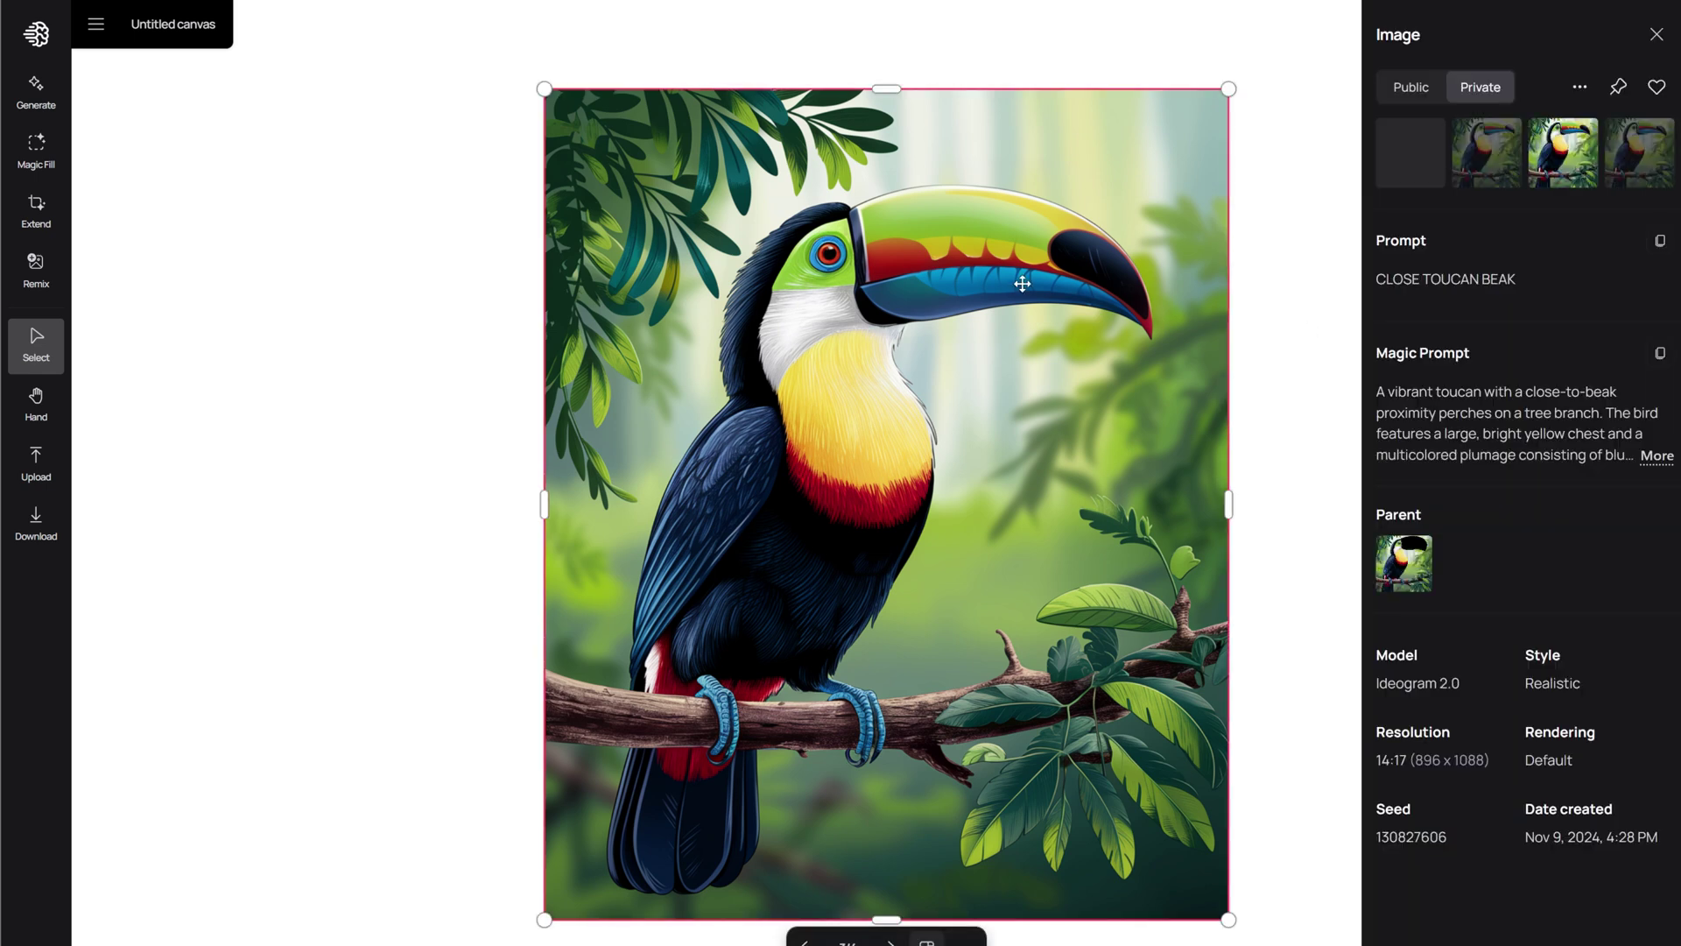
left_click(1658, 166)
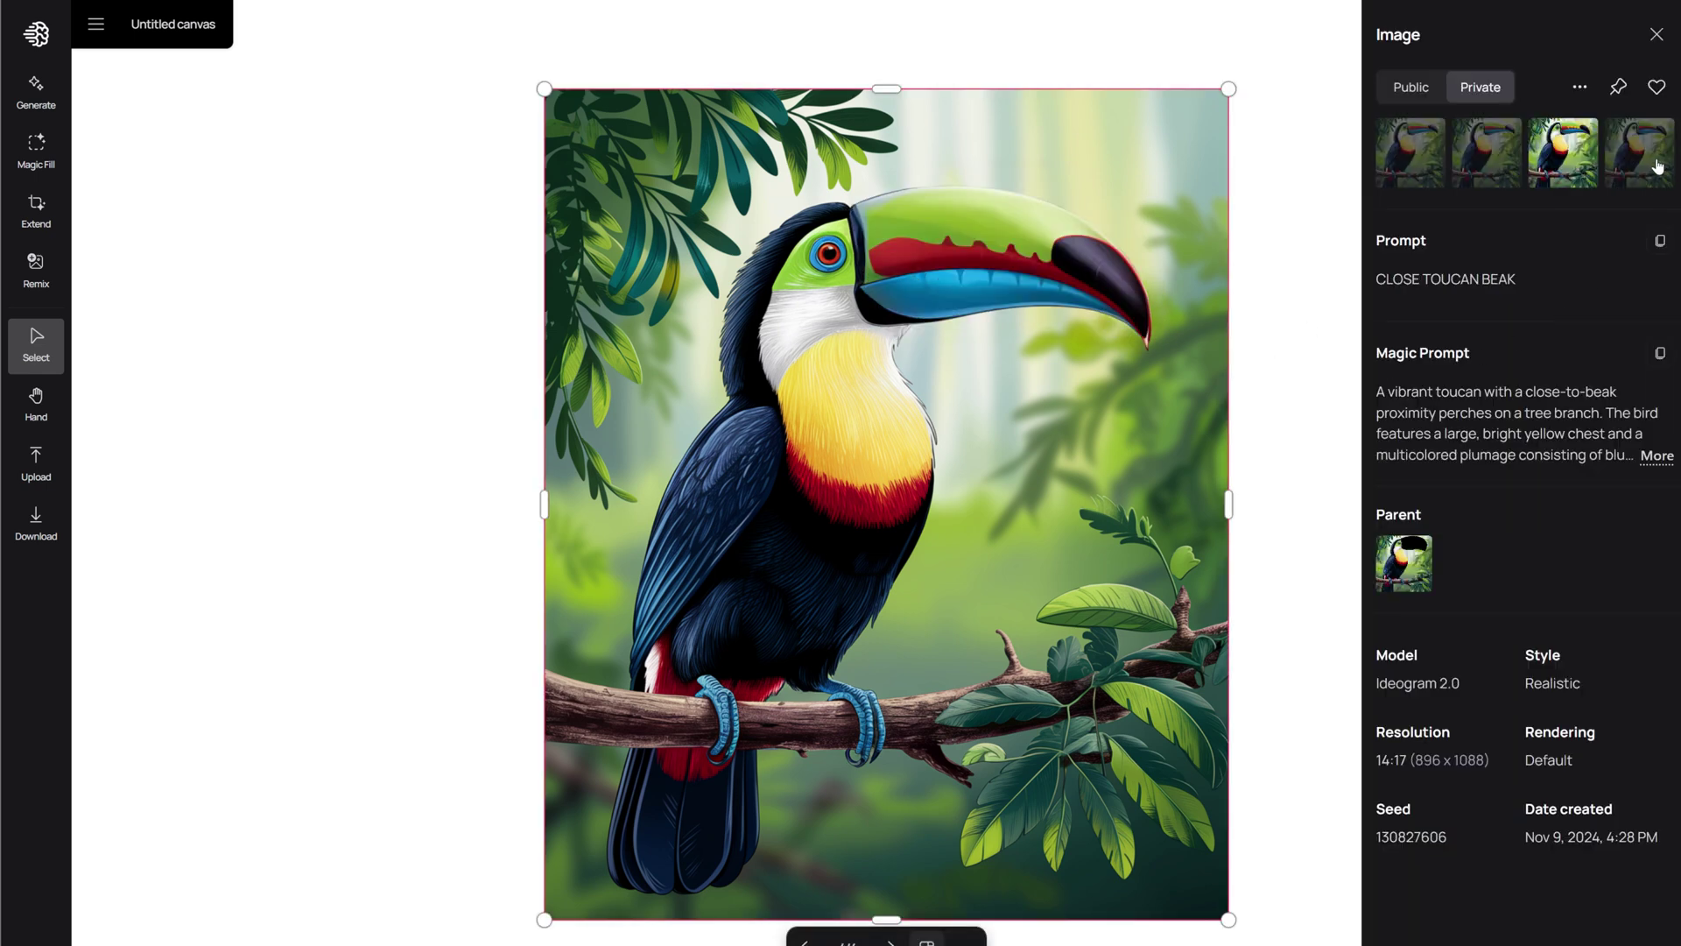
left_click(1479, 160)
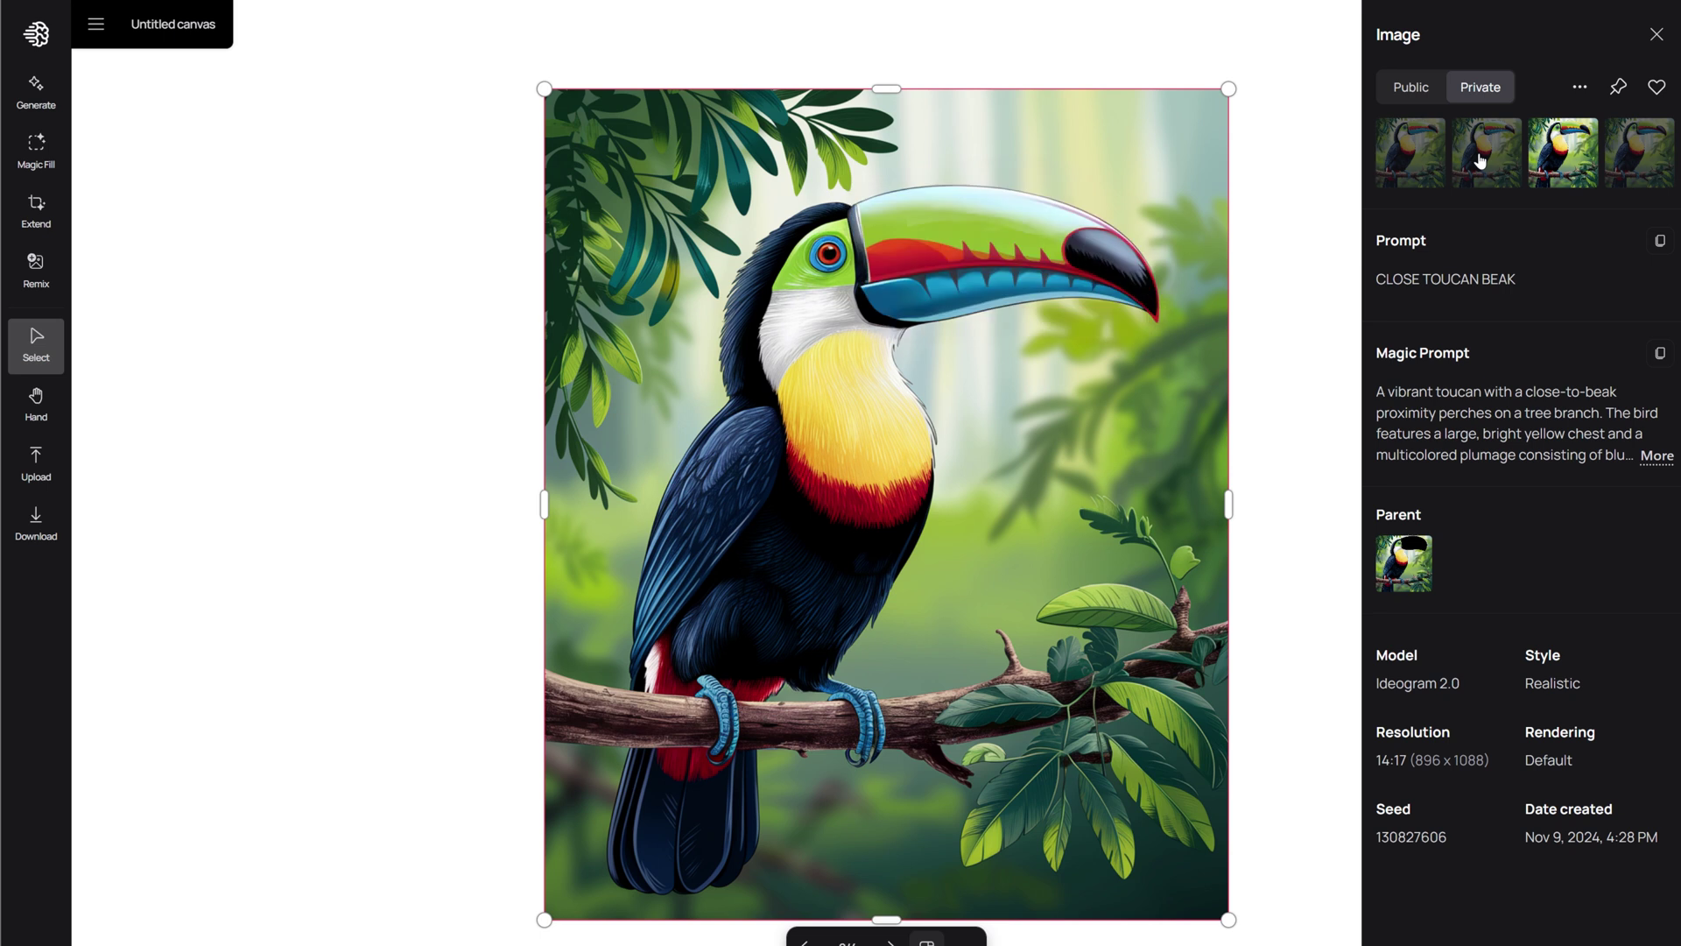
left_click(1406, 160)
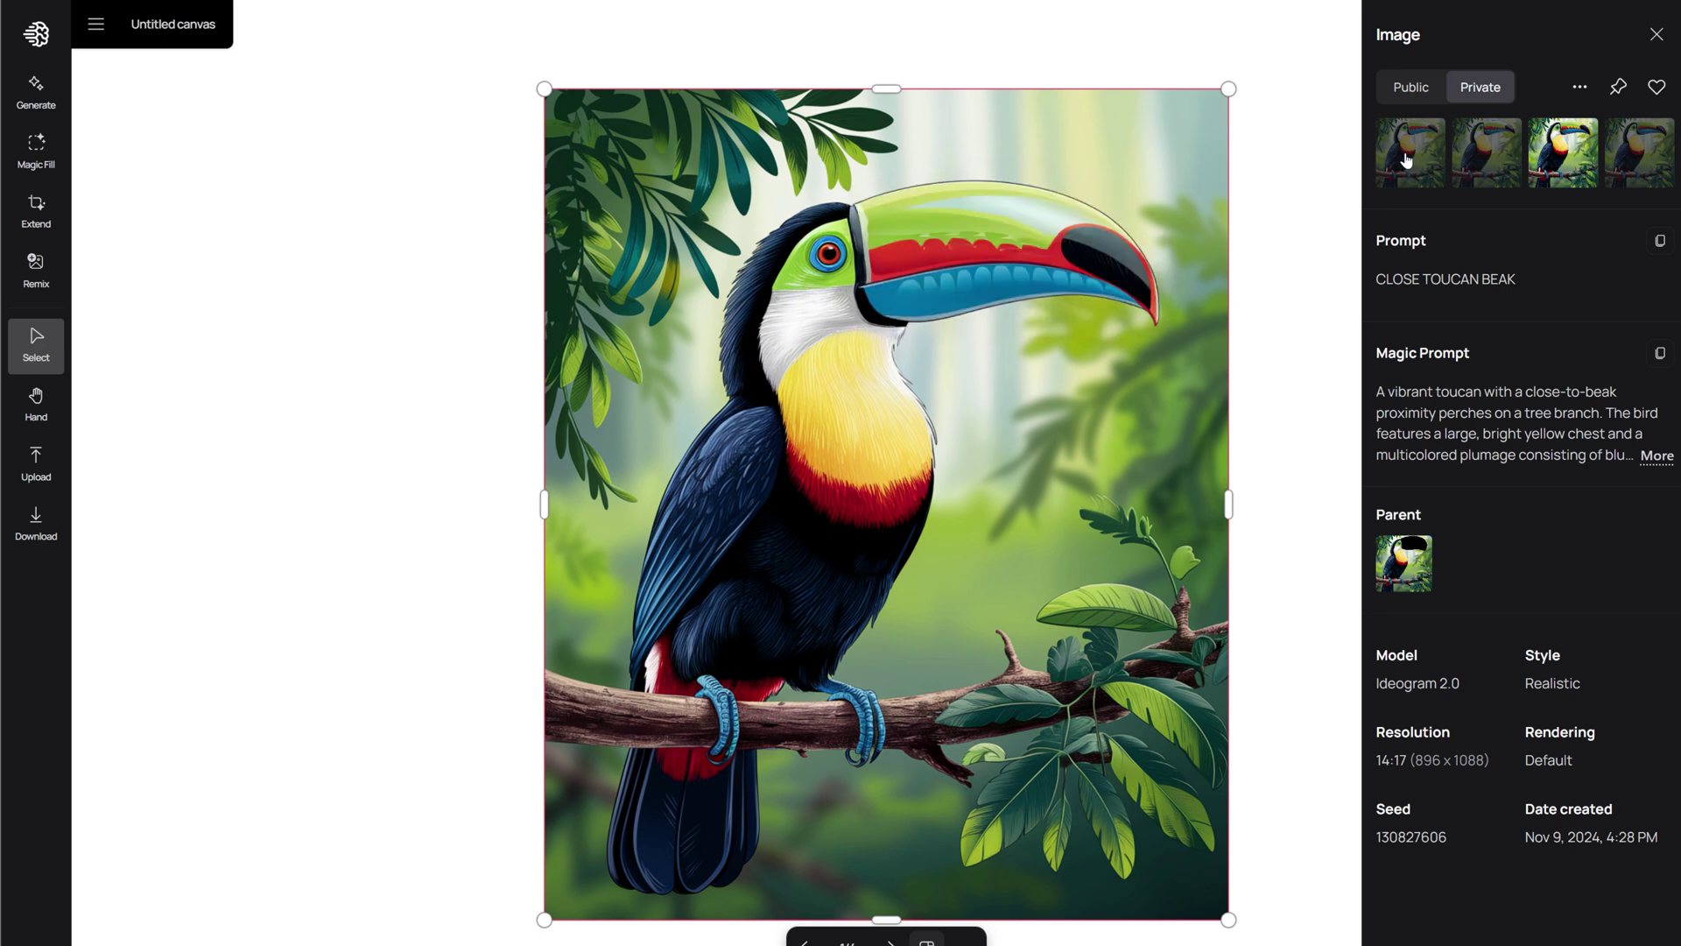
left_click(1568, 168)
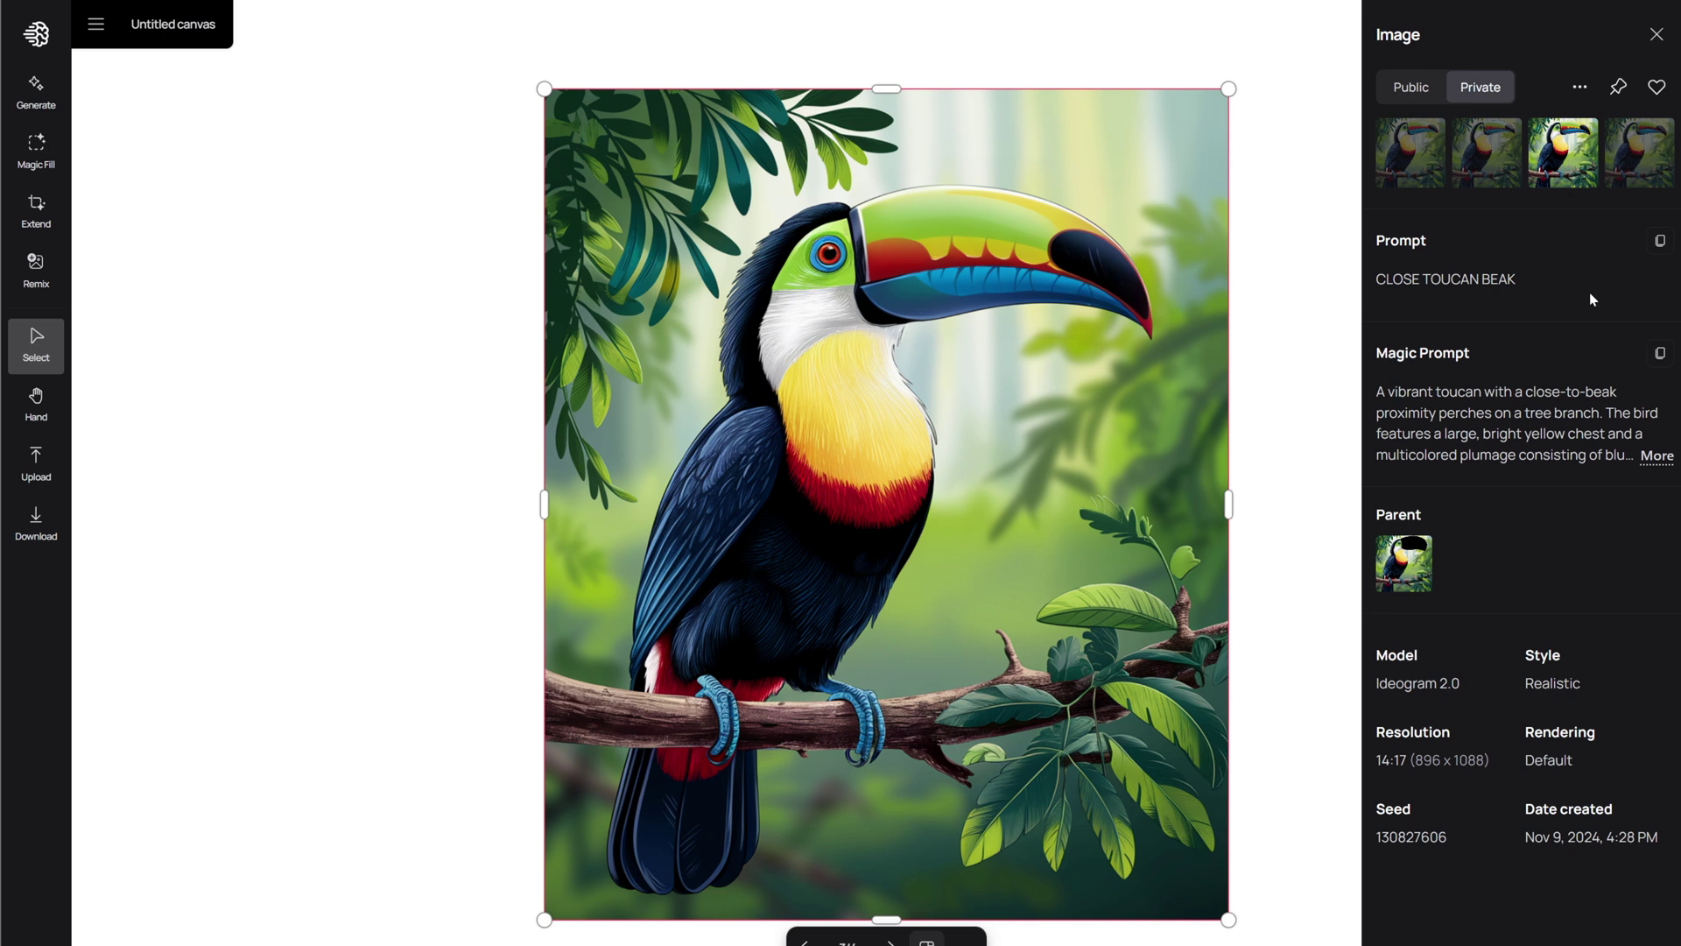
left_click(1335, 331)
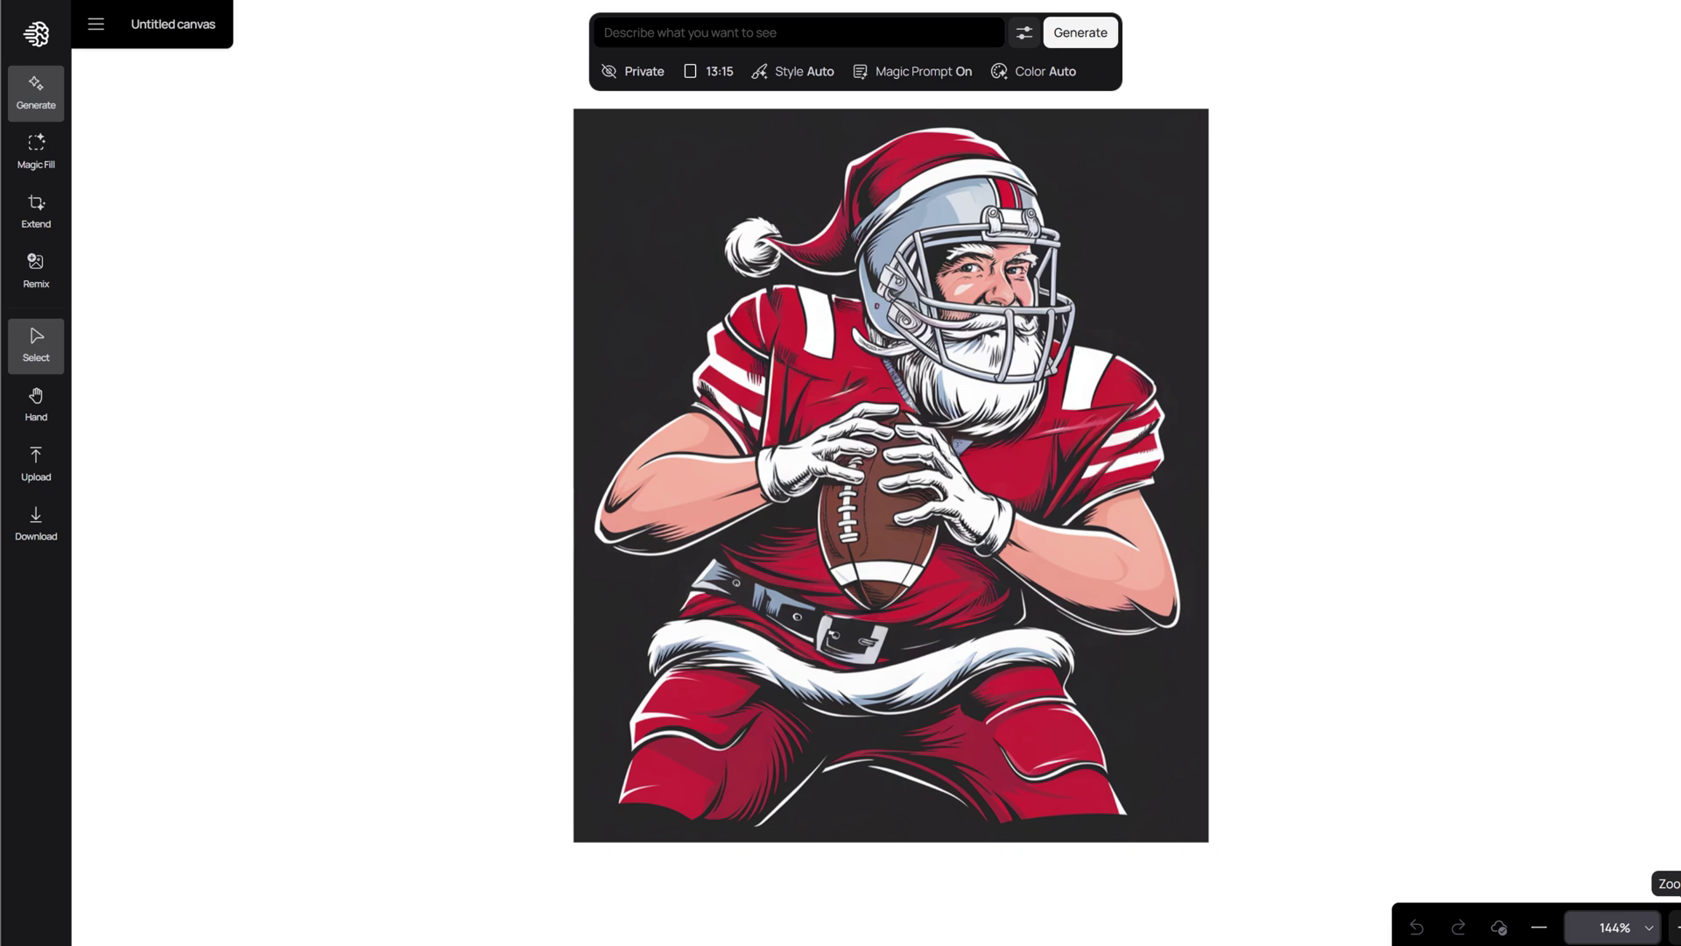
Stretch the Extend frame around the Santa image to 15:17 and generate the t-shirt mockup
key("ctrl+plus")
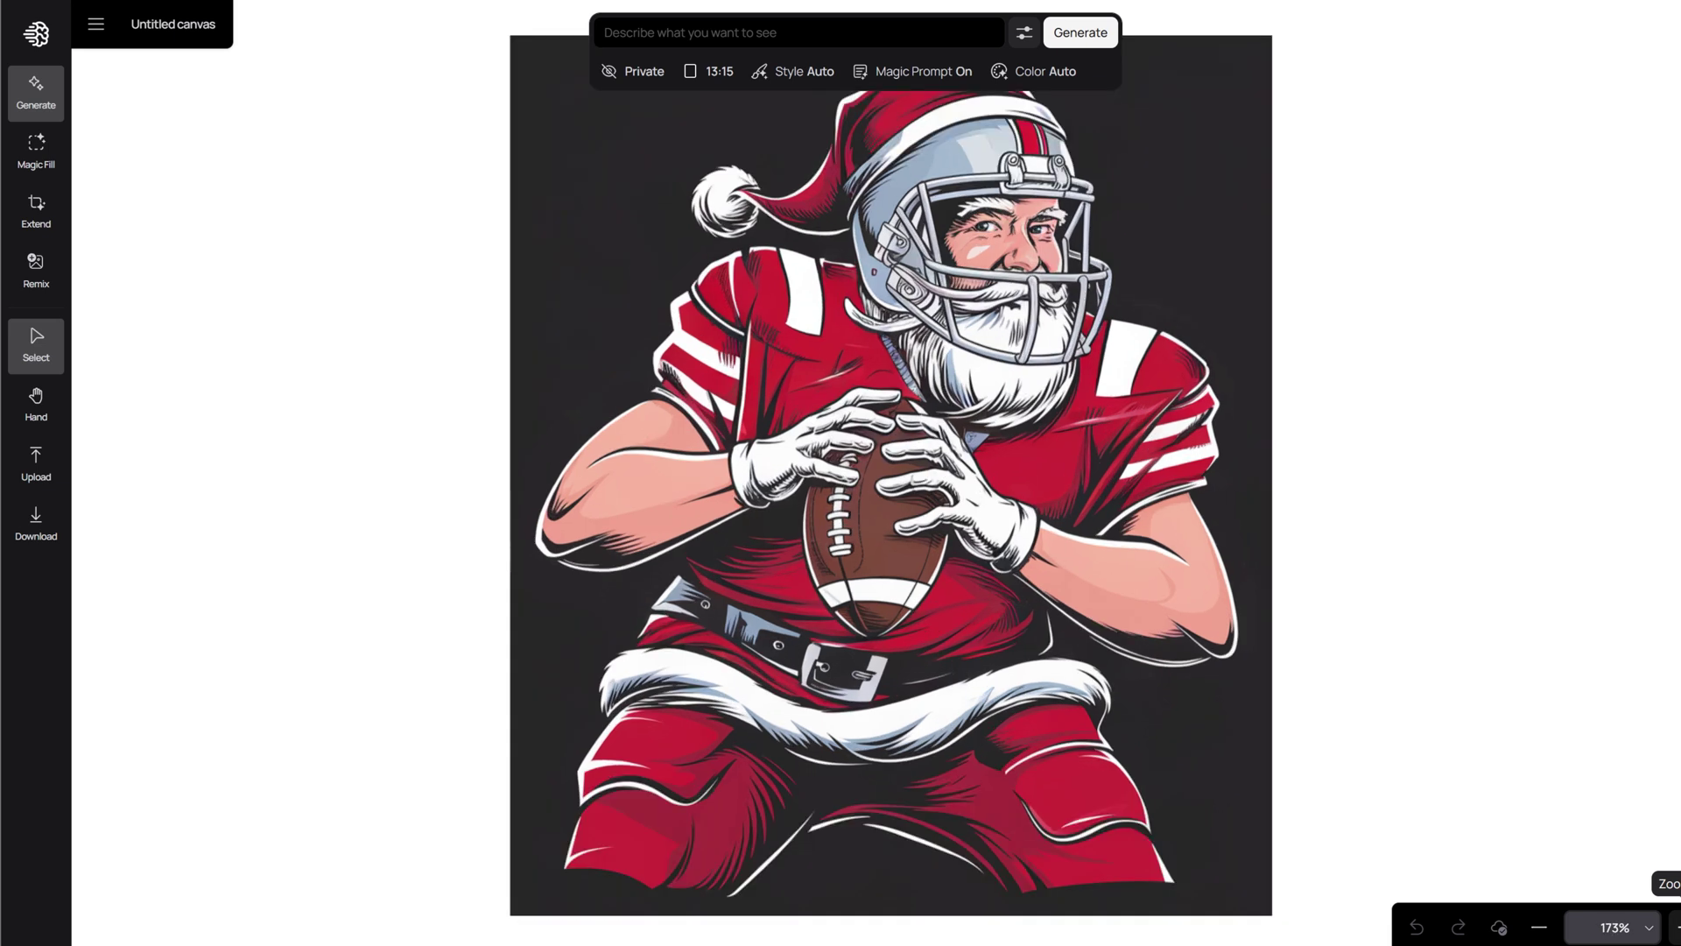
left_click(38, 211)
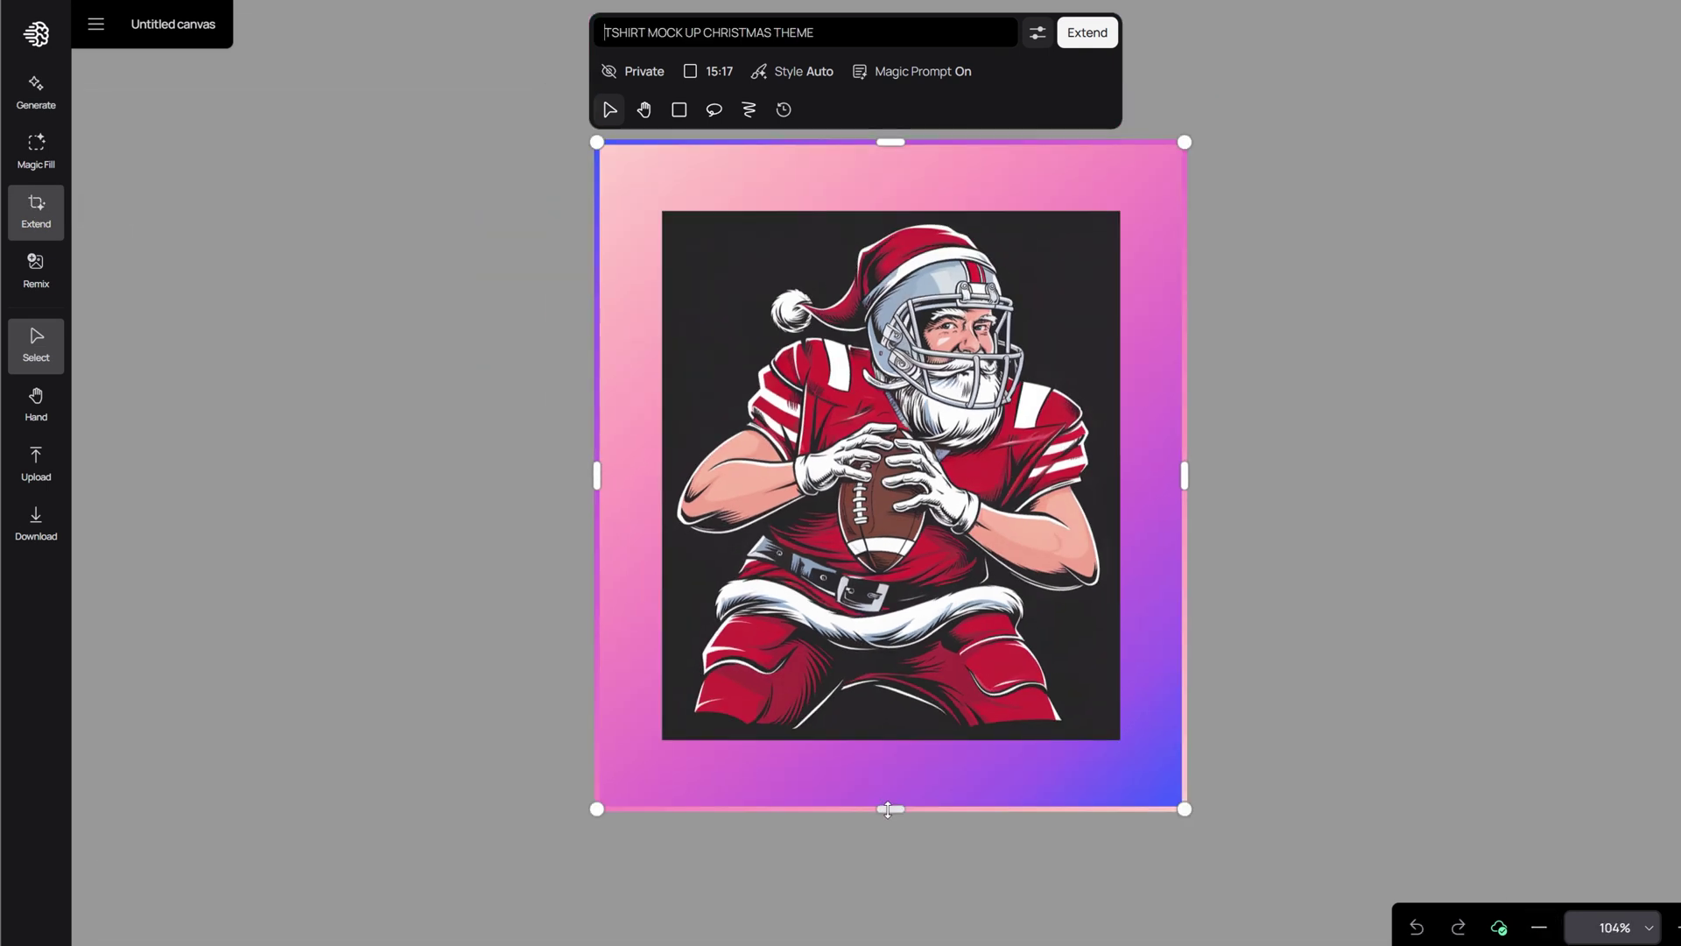
left_click_drag(889, 806, 888, 870)
left_click_drag(596, 504, 510, 505)
left_click_drag(870, 140, 866, 105)
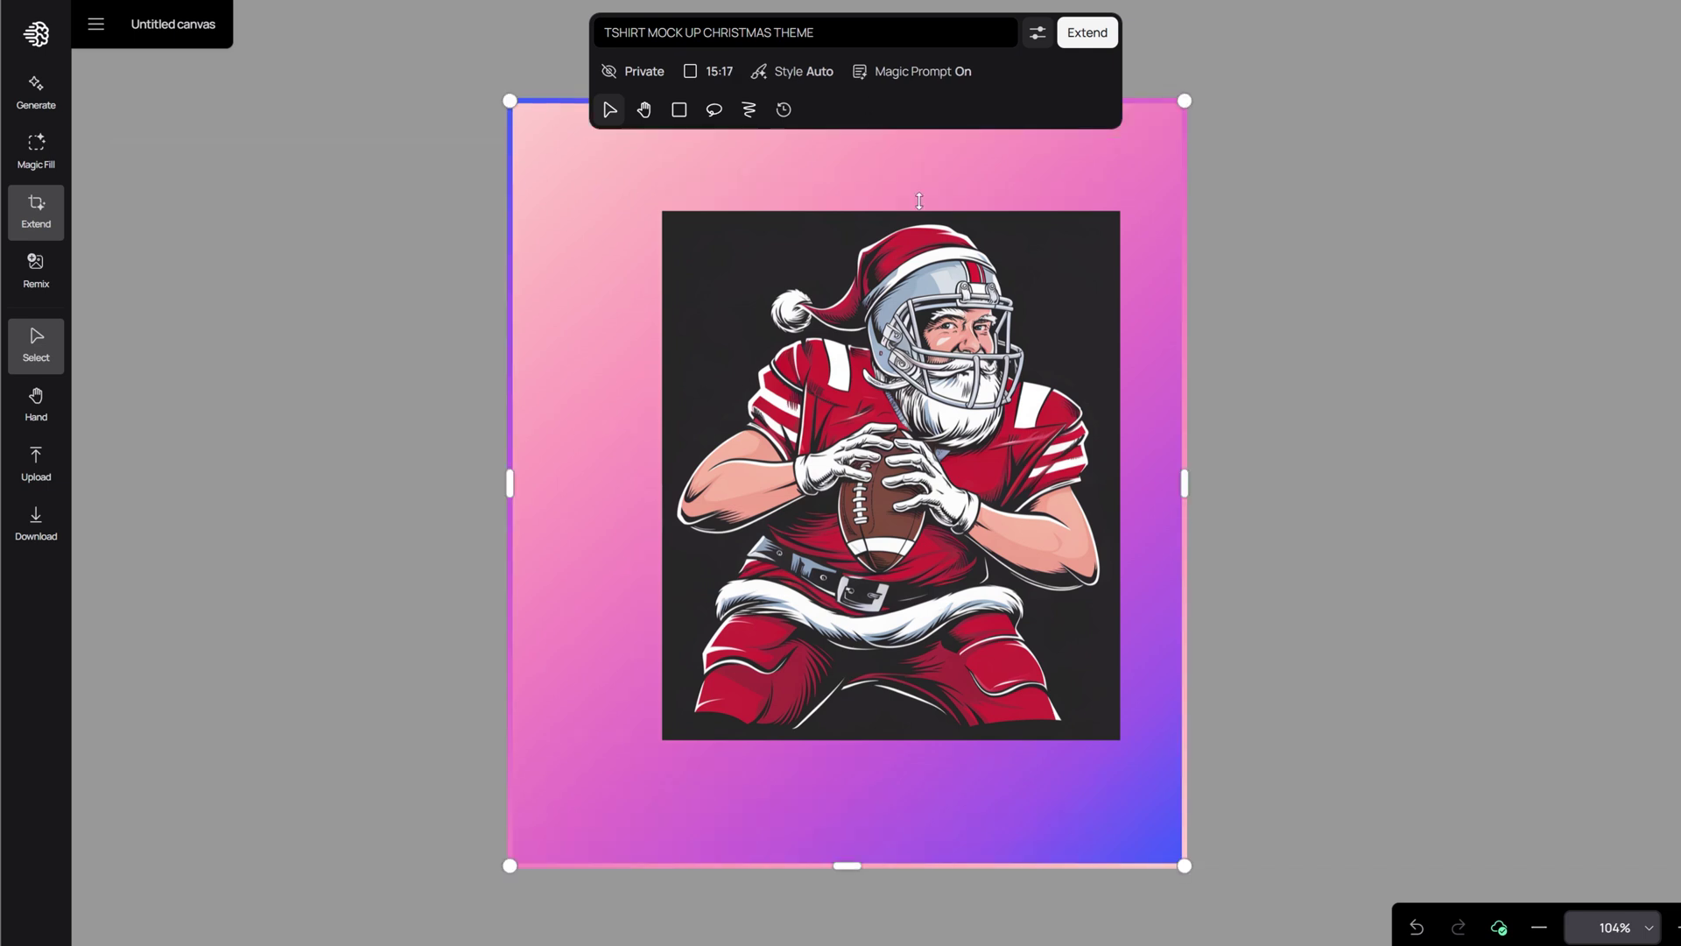
left_click_drag(1222, 484, 1306, 484)
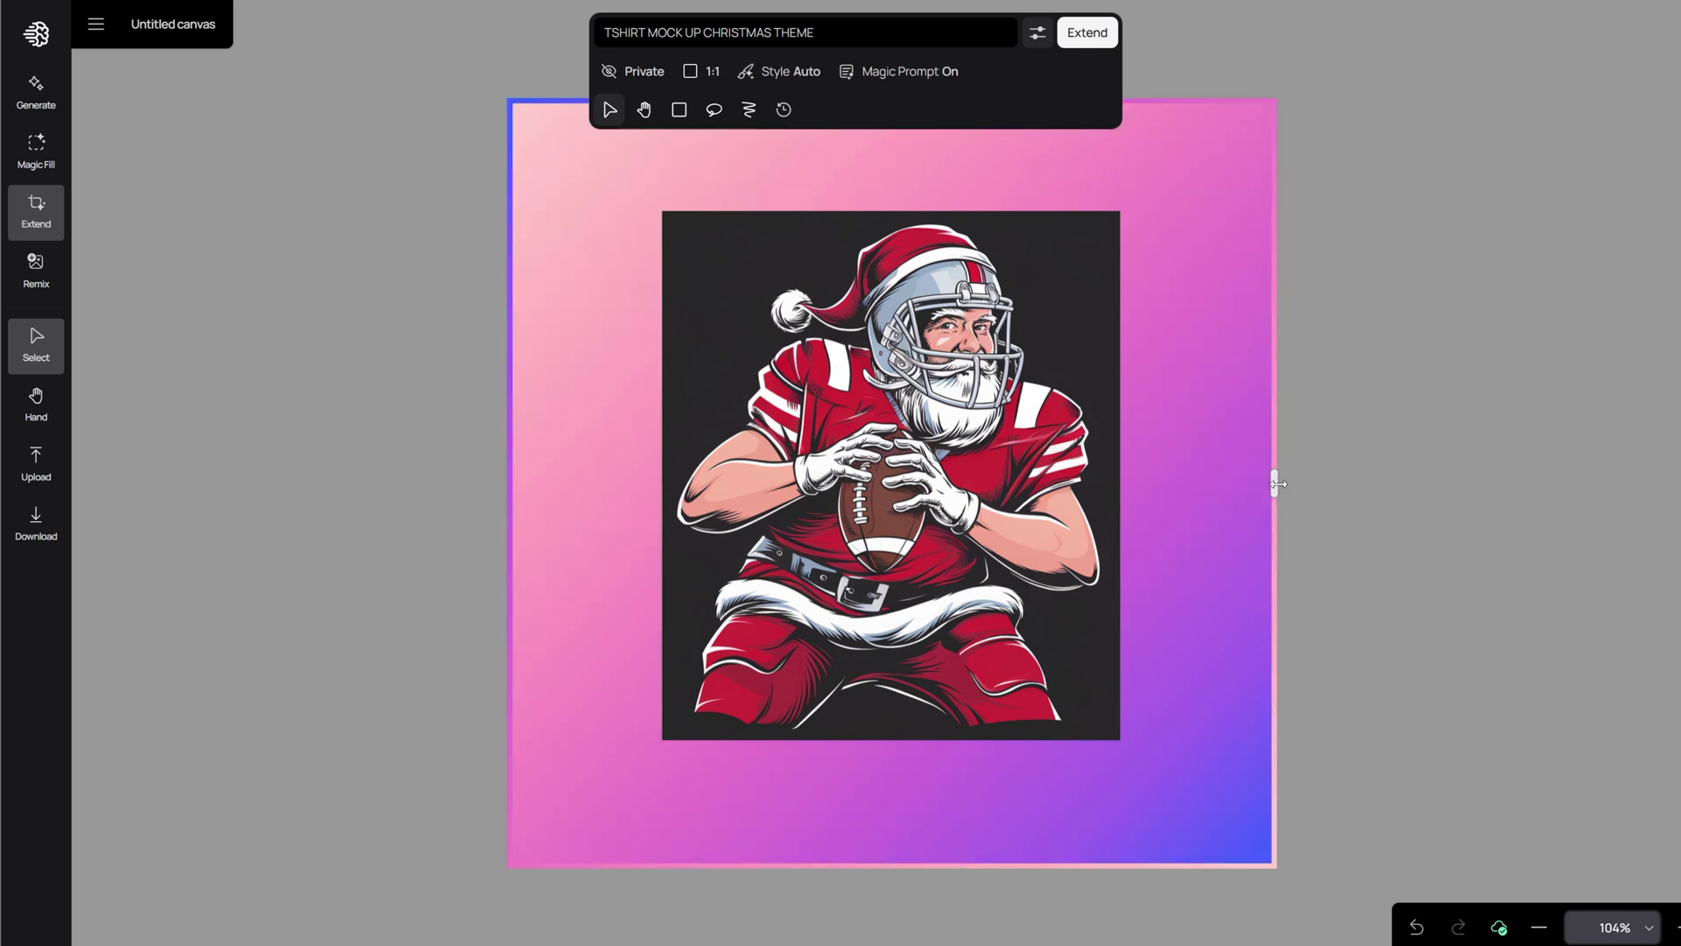
left_click_drag(893, 867, 893, 942)
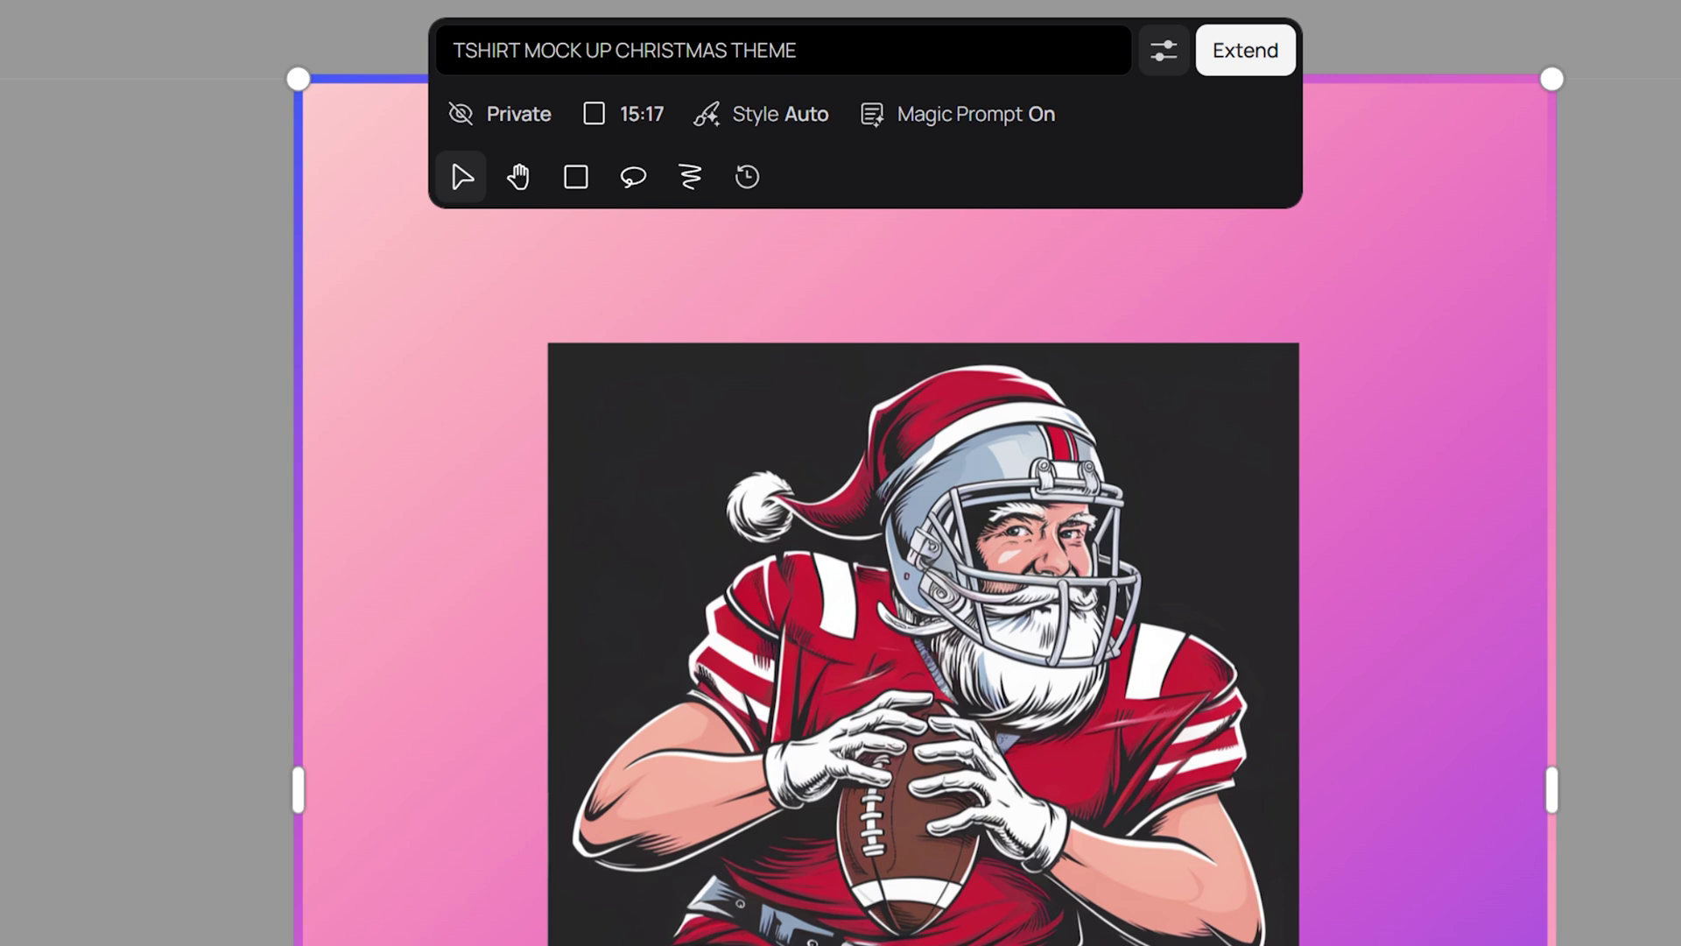
left_click(1240, 70)
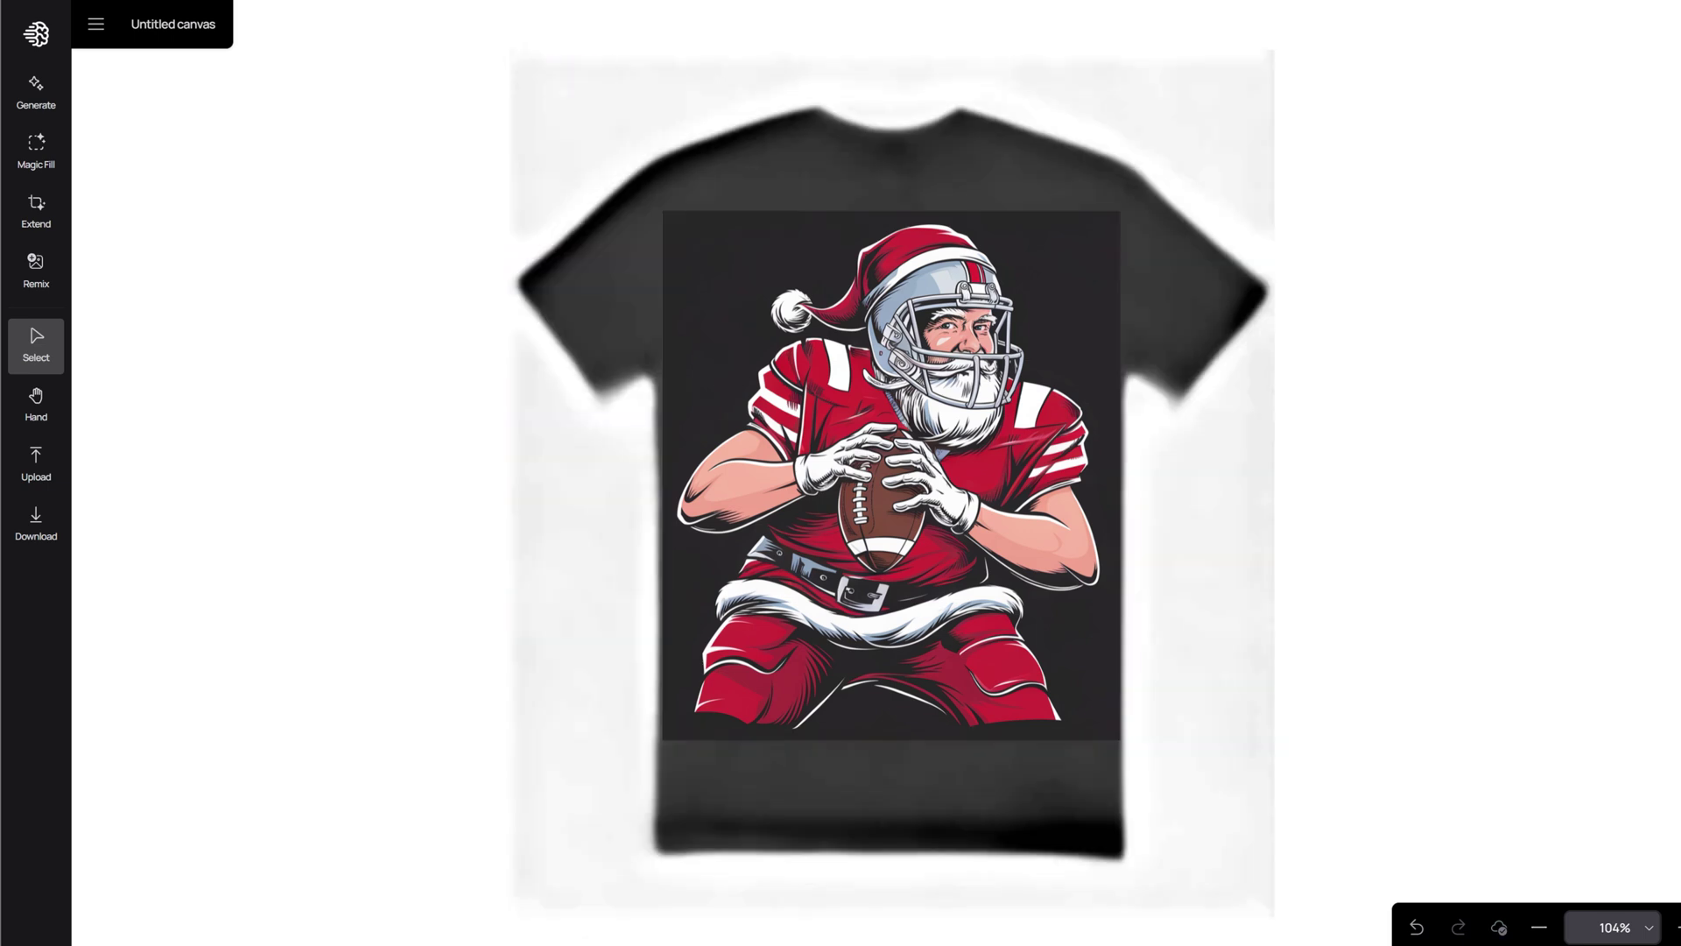
Browse the four black T-shirt mockup variations, keep variation 2/4, and enter Extend mode
left_click(973, 456)
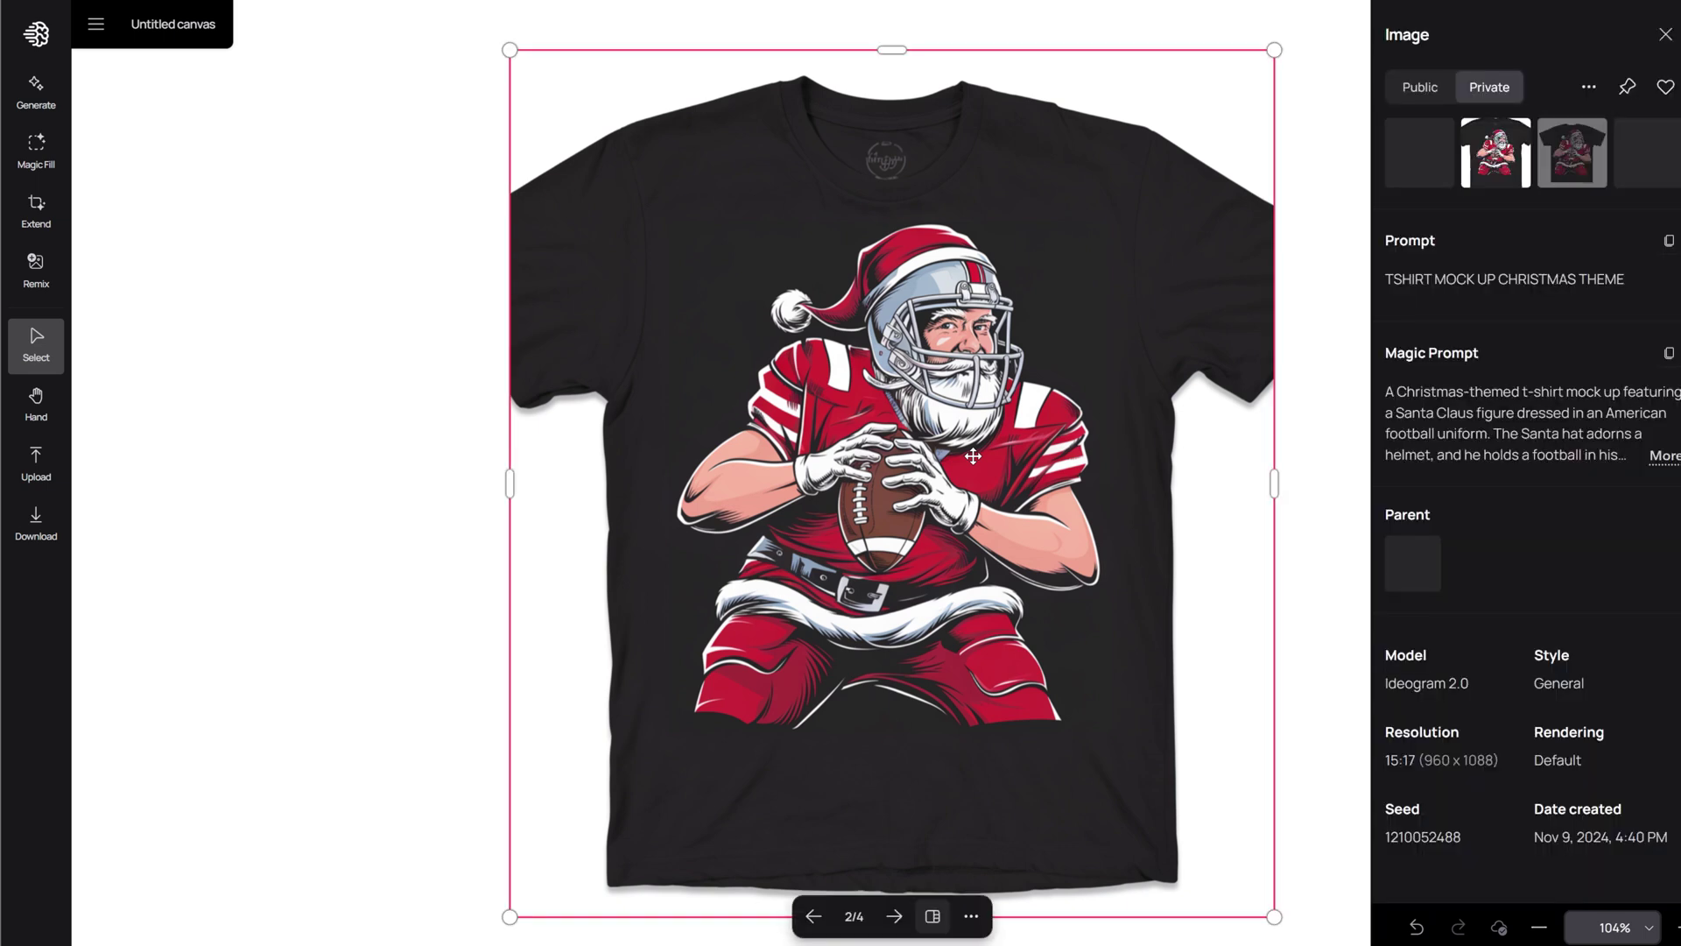
left_click(1420, 172)
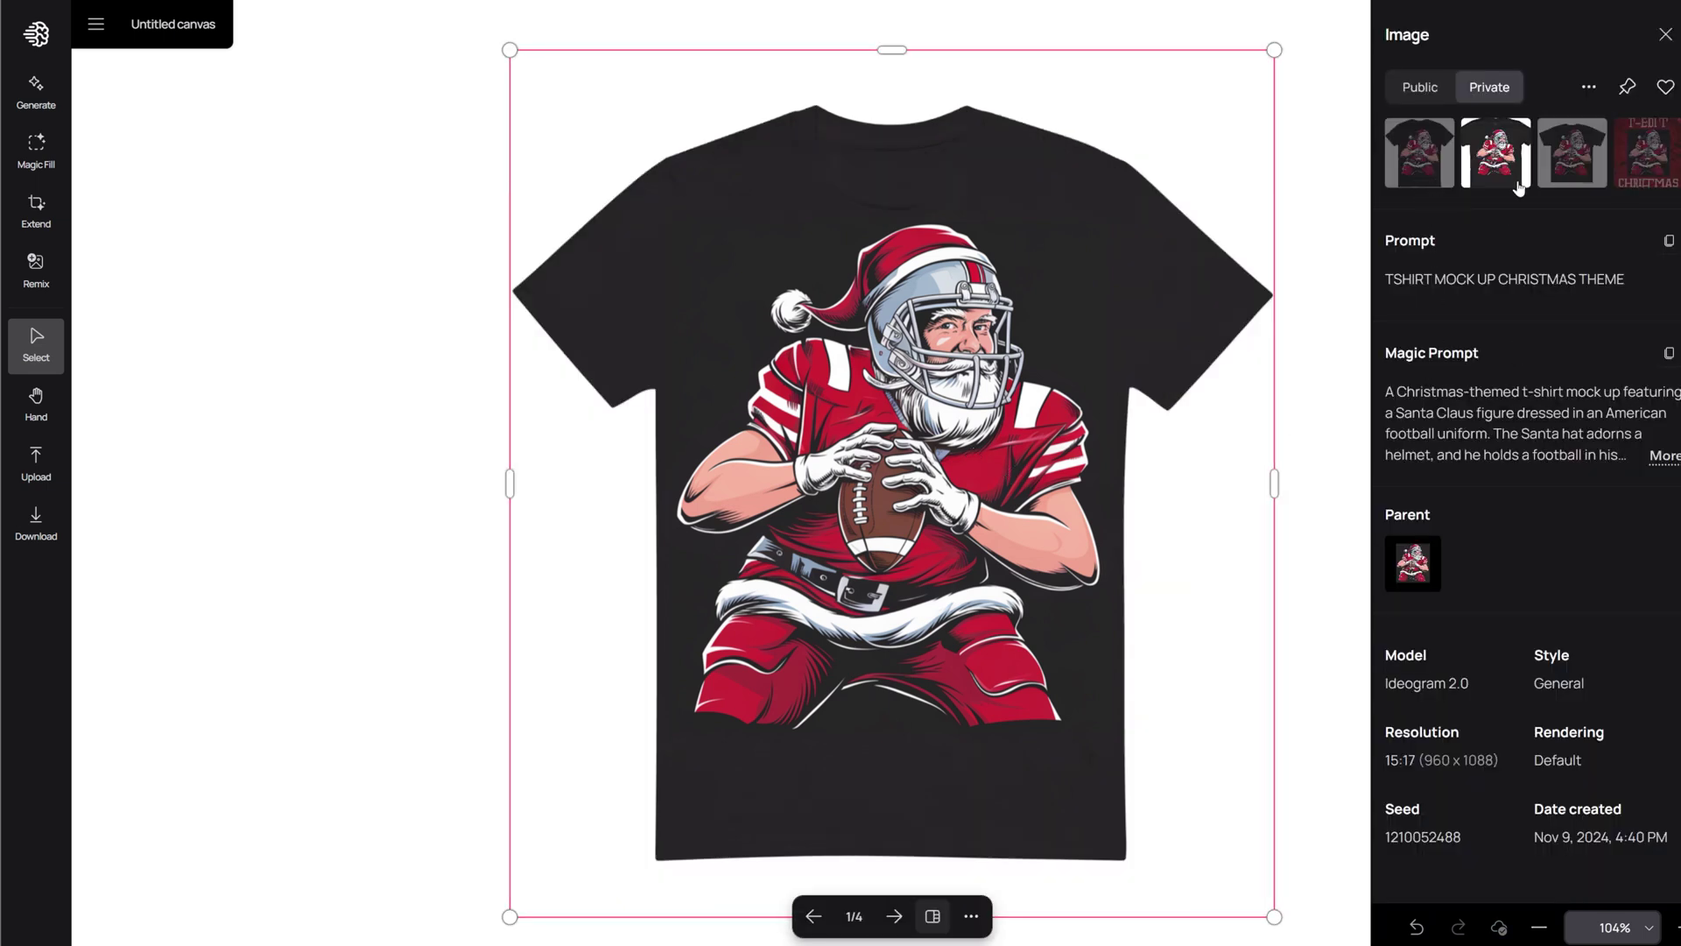
left_click(1594, 158)
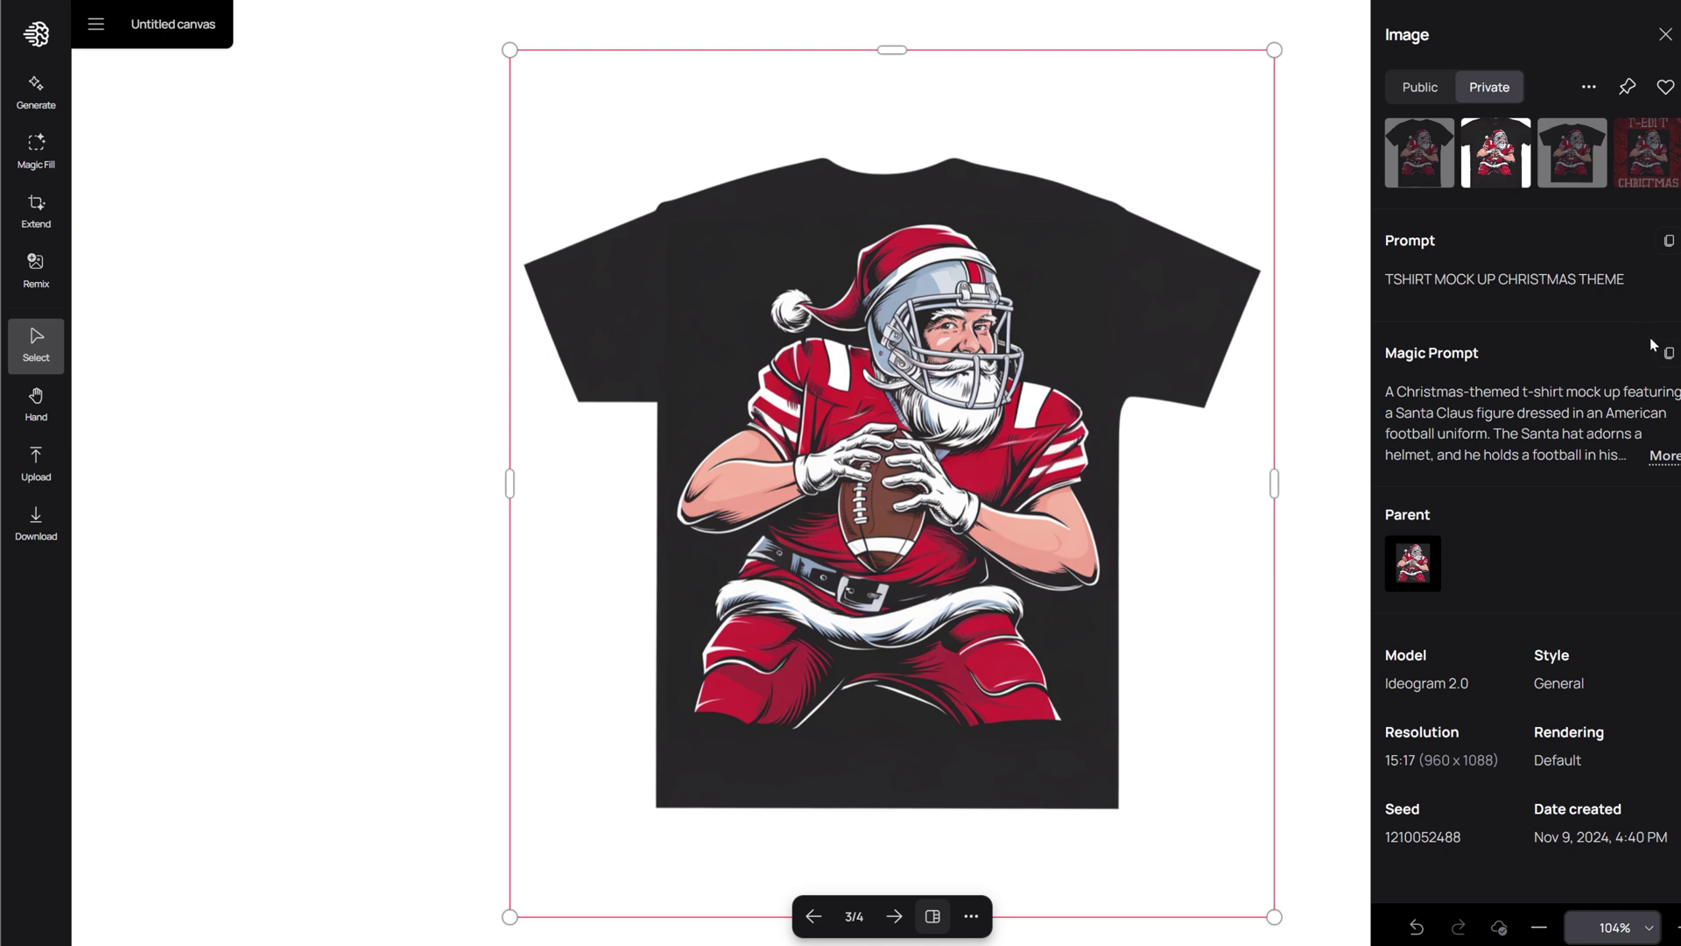
key("Left")
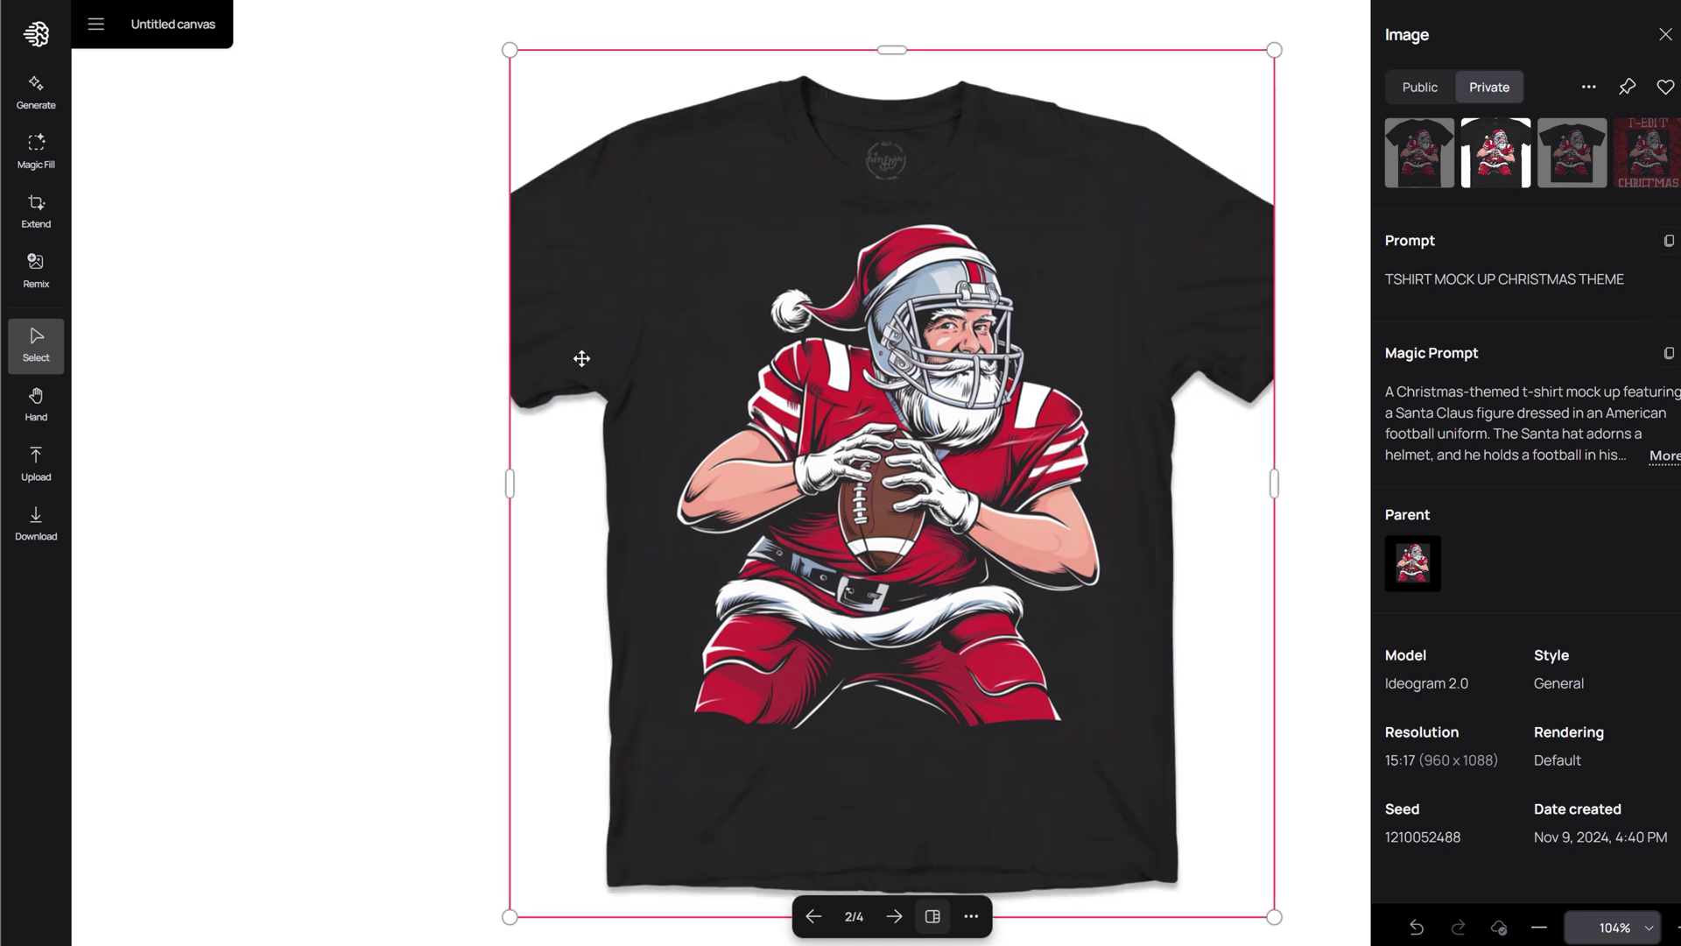
left_click(36, 208)
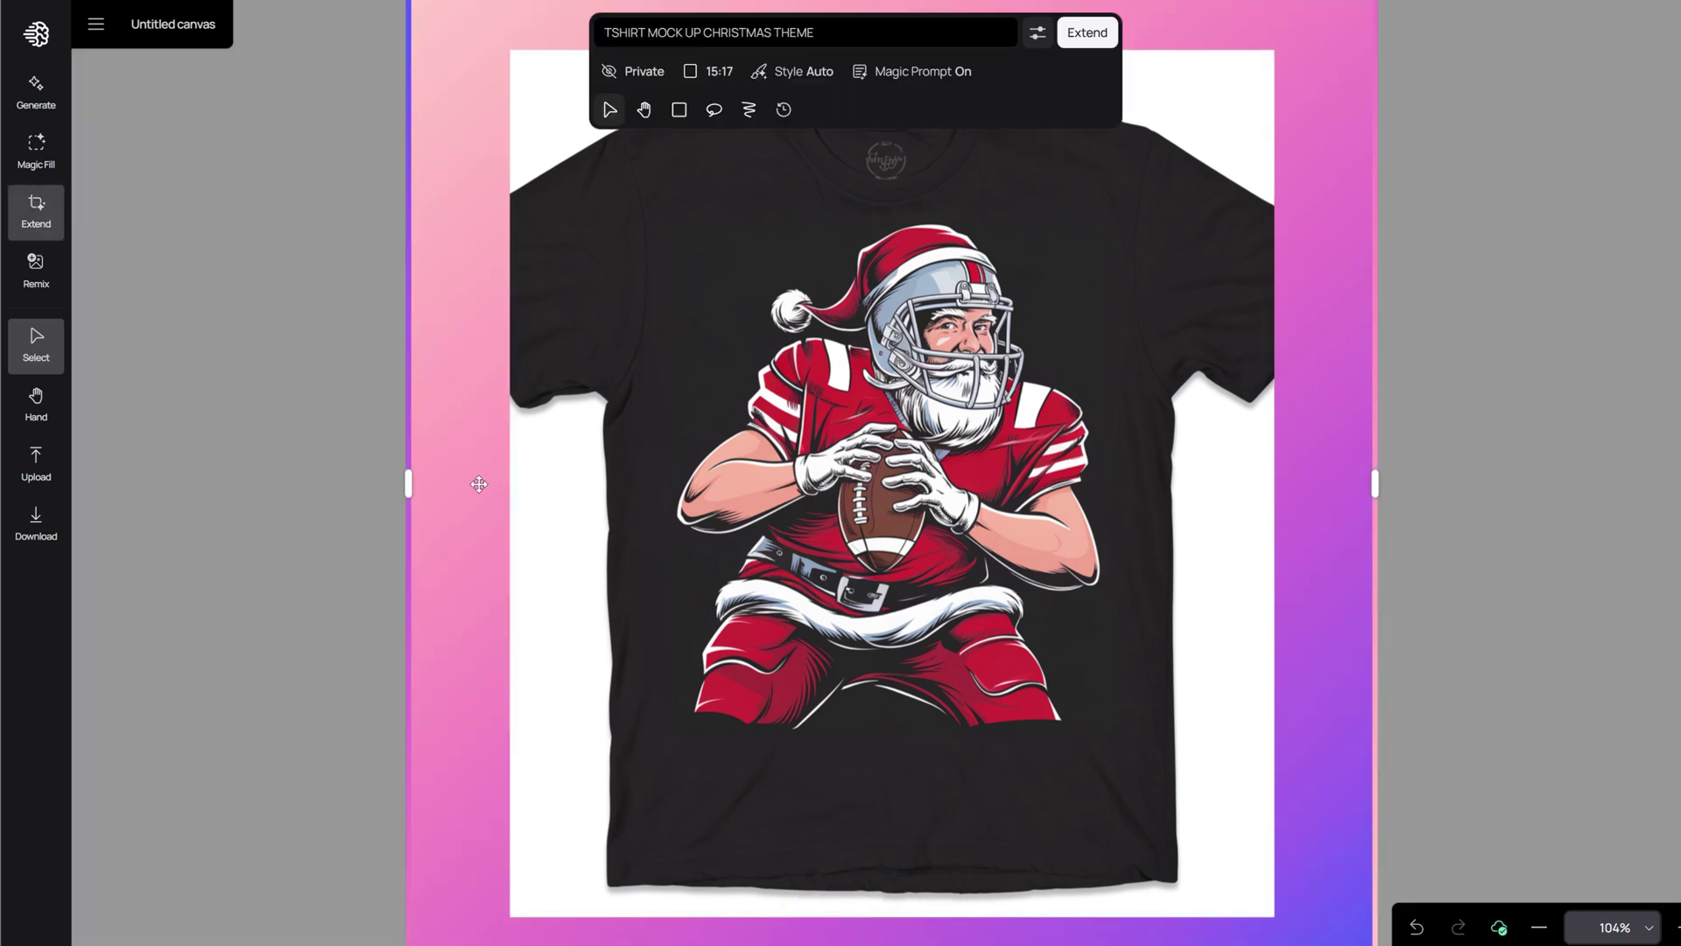
Clear the Extend prompt and leave Extend mode without extending the mockup
key("ctrl+a")
key("BackSpace")
left_click(1633, 461)
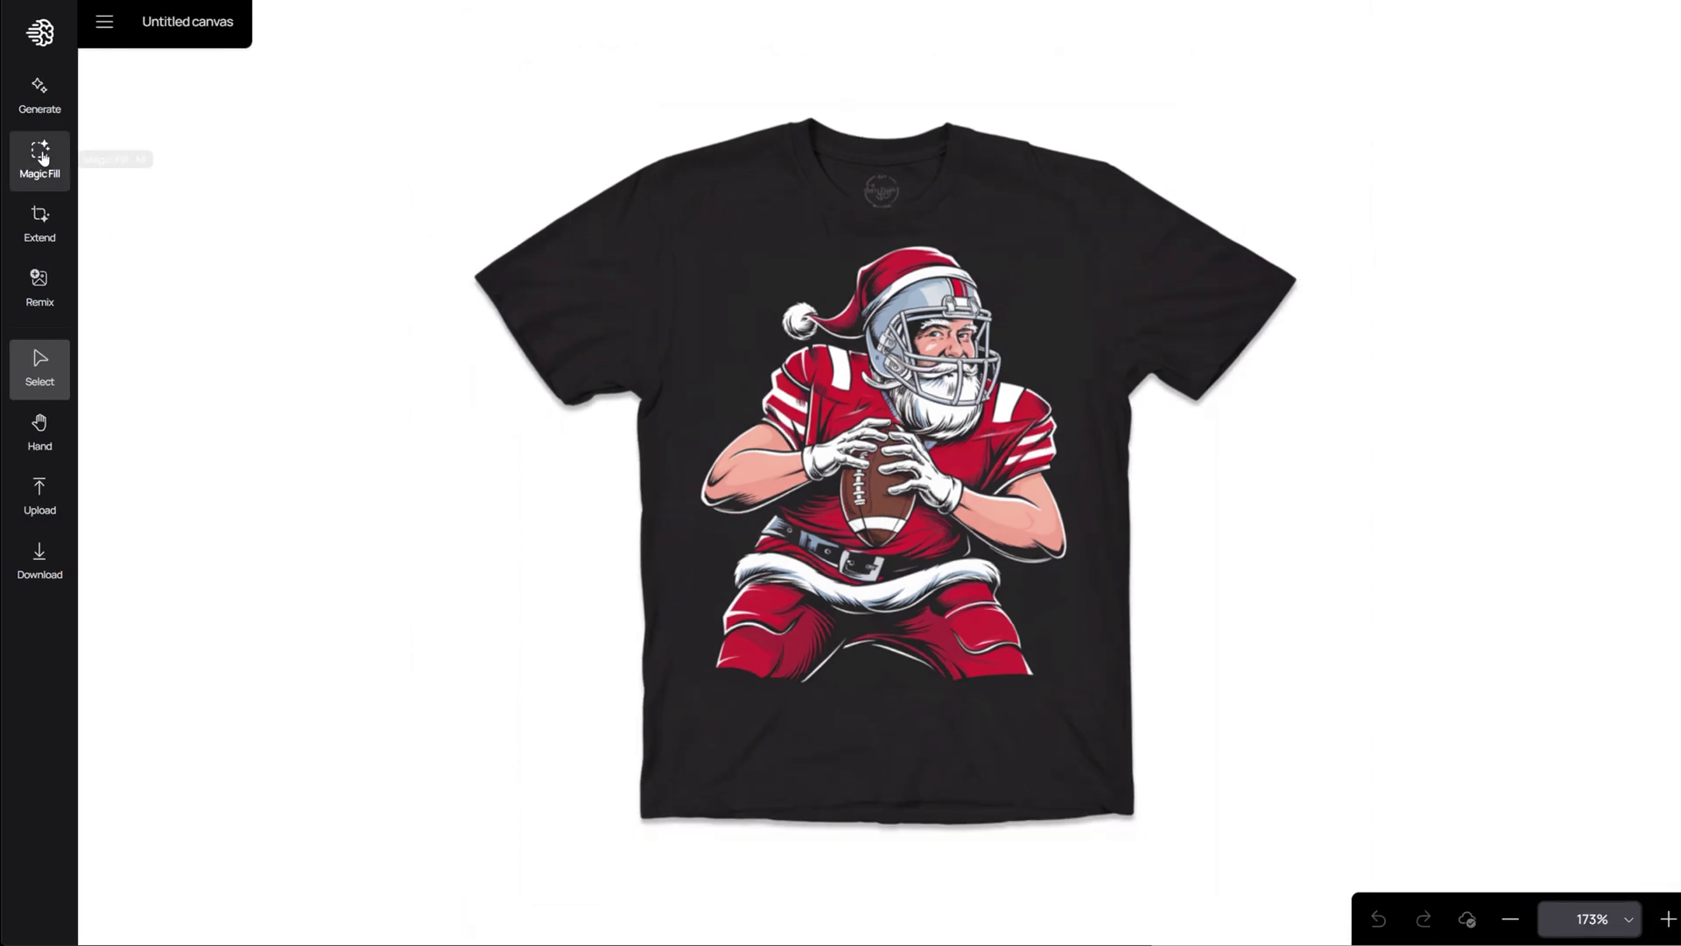
Lasso-mask the whole background around the T-shirt, including the bottom-right corner, for Magic Fill
left_click(42, 157)
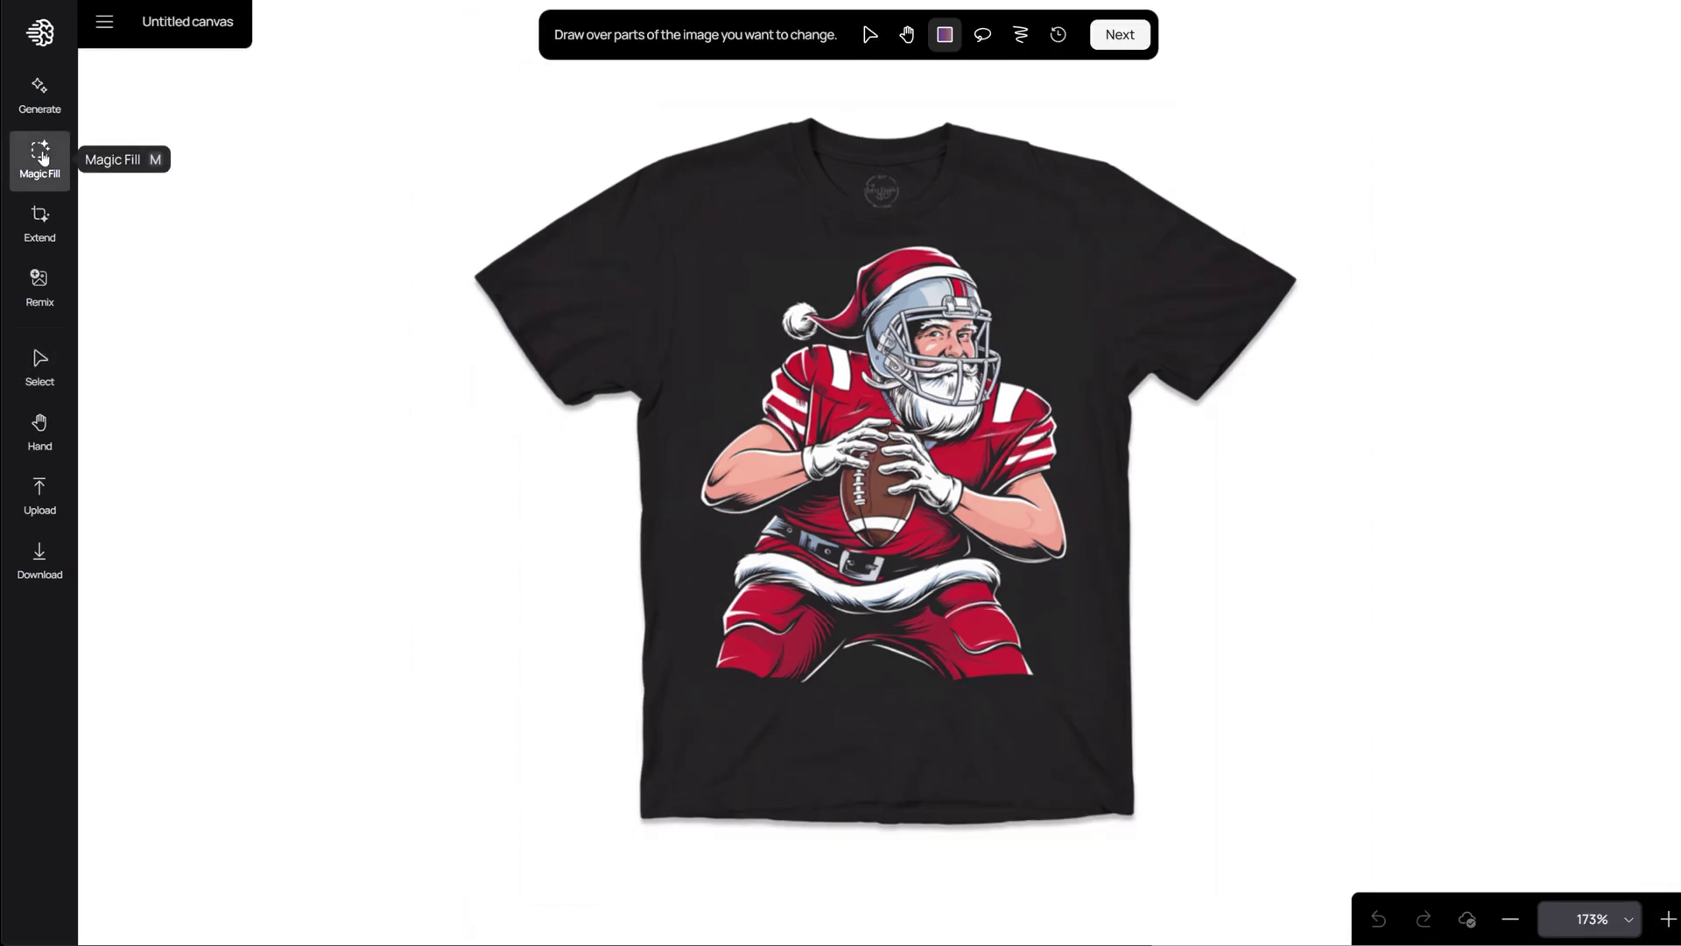
left_click(982, 36)
mouse_move(810, 120)
left_mouse_down()
mouse_move(670, 157)
mouse_move(522, 263)
mouse_move(507, 331)
mouse_move(565, 396)
mouse_move(642, 395)
mouse_move(658, 807)
mouse_move(1126, 807)
mouse_move(1128, 408)
mouse_move(1204, 394)
mouse_move(1285, 279)
mouse_move(1051, 150)
mouse_move(833, 138)
mouse_move(809, 121)
mouse_move(807, 58)
mouse_move(1244, 0)
mouse_move(1445, 0)
mouse_move(1680, 525)
mouse_move(1396, 826)
mouse_move(1454, 867)
mouse_move(1436, 893)
left_mouse_up()
mouse_move(35, 368)
left_mouse_down()
mouse_move(157, 0)
mouse_move(788, 0)
left_mouse_up()
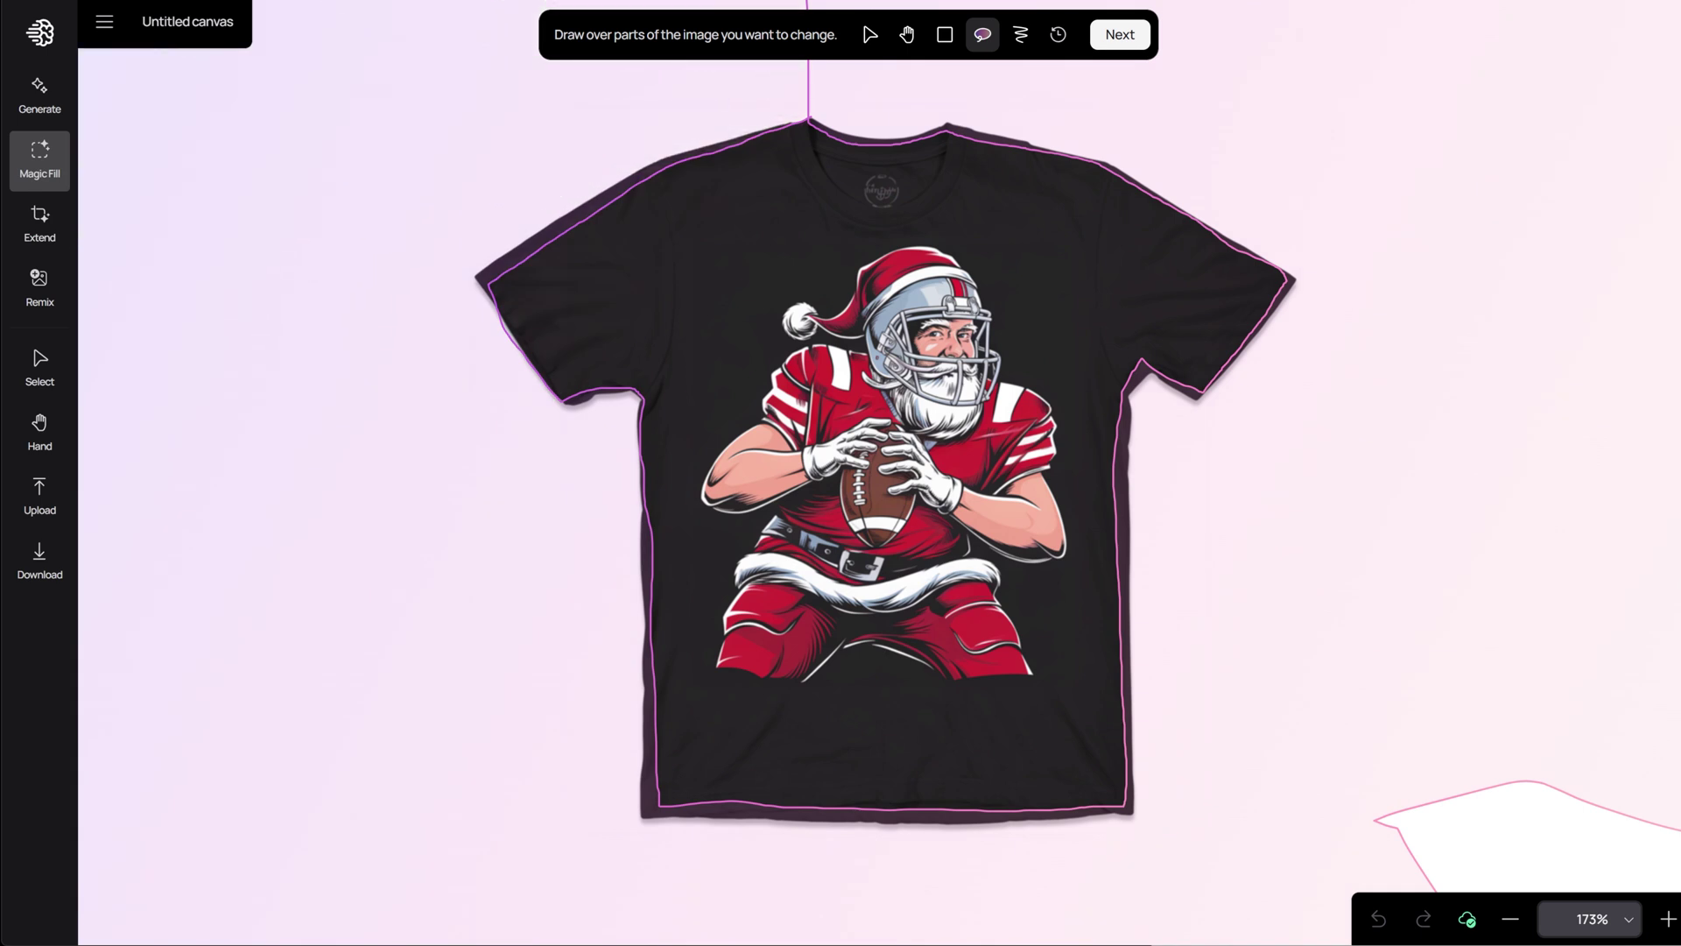
left_click_drag(808, 121, 807, 121)
mouse_move(1483, 764)
left_mouse_down()
mouse_move(1415, 792)
mouse_move(1393, 866)
mouse_move(1483, 764)
left_mouse_up()
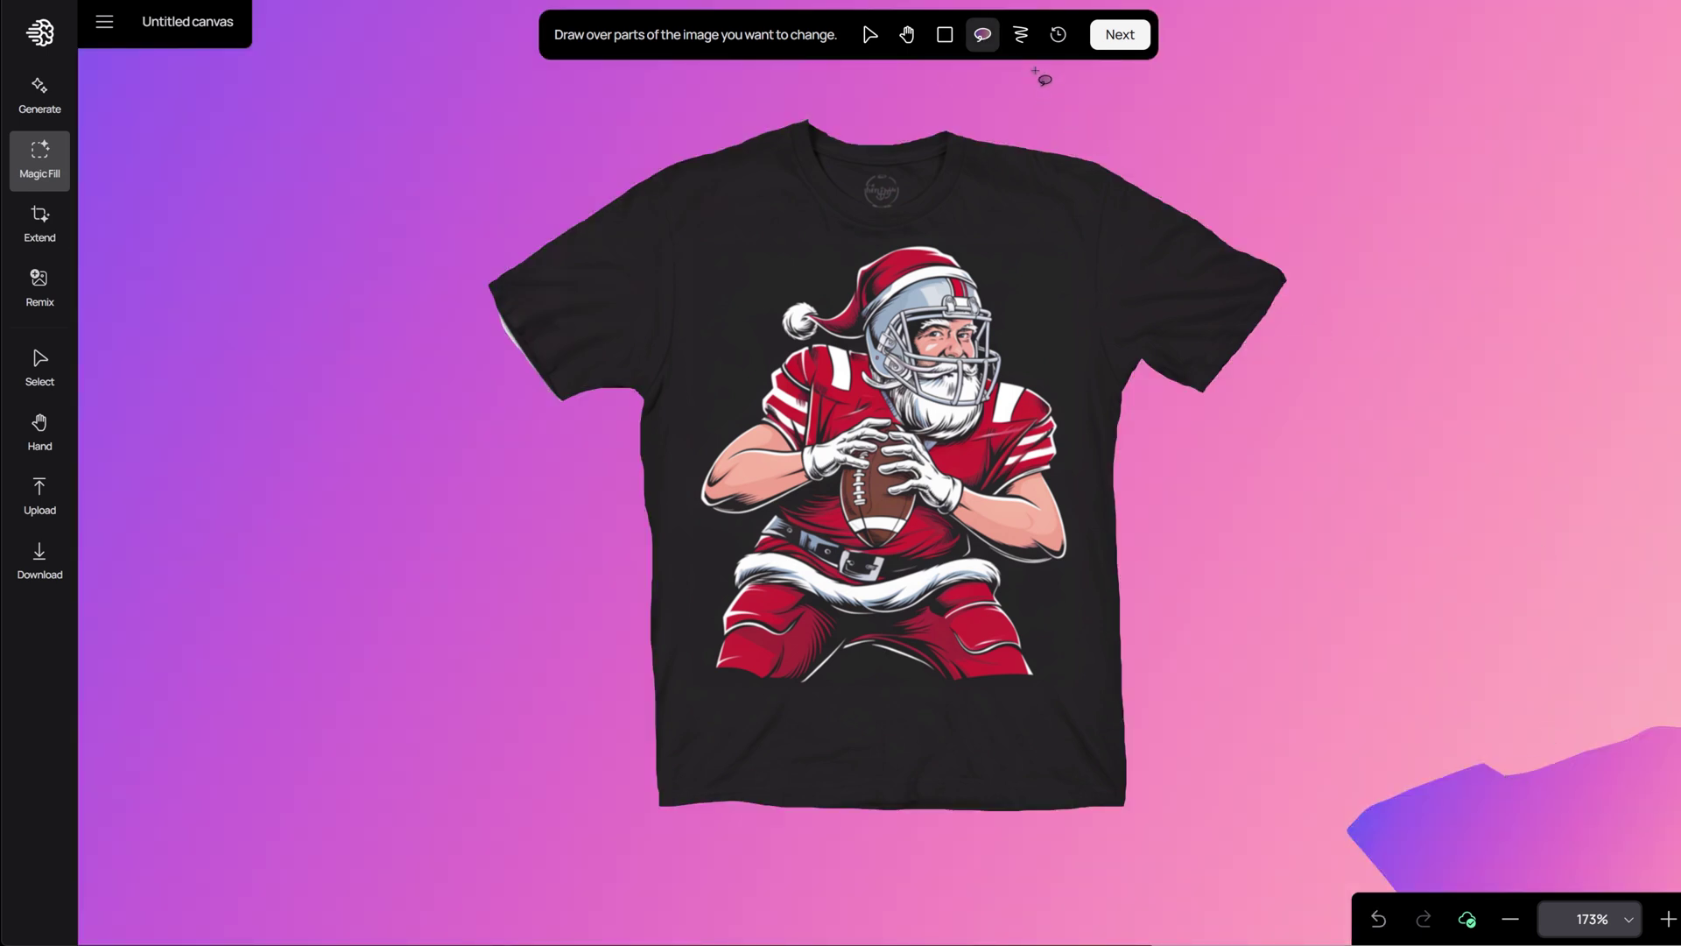
left_click(1120, 35)
Run Magic Fill with a rustic wood, evergreen branch, pinecone and holly berry background prompt
type("A rustic, wood-textured background with holiday decor. Scatter evergreen branches, pinecones, and holly berries along the bottom. This scene complements designs with vintage or rustic appeal, enhancing the holiday vibe with natural, earthy tones. Add holiday charm.")
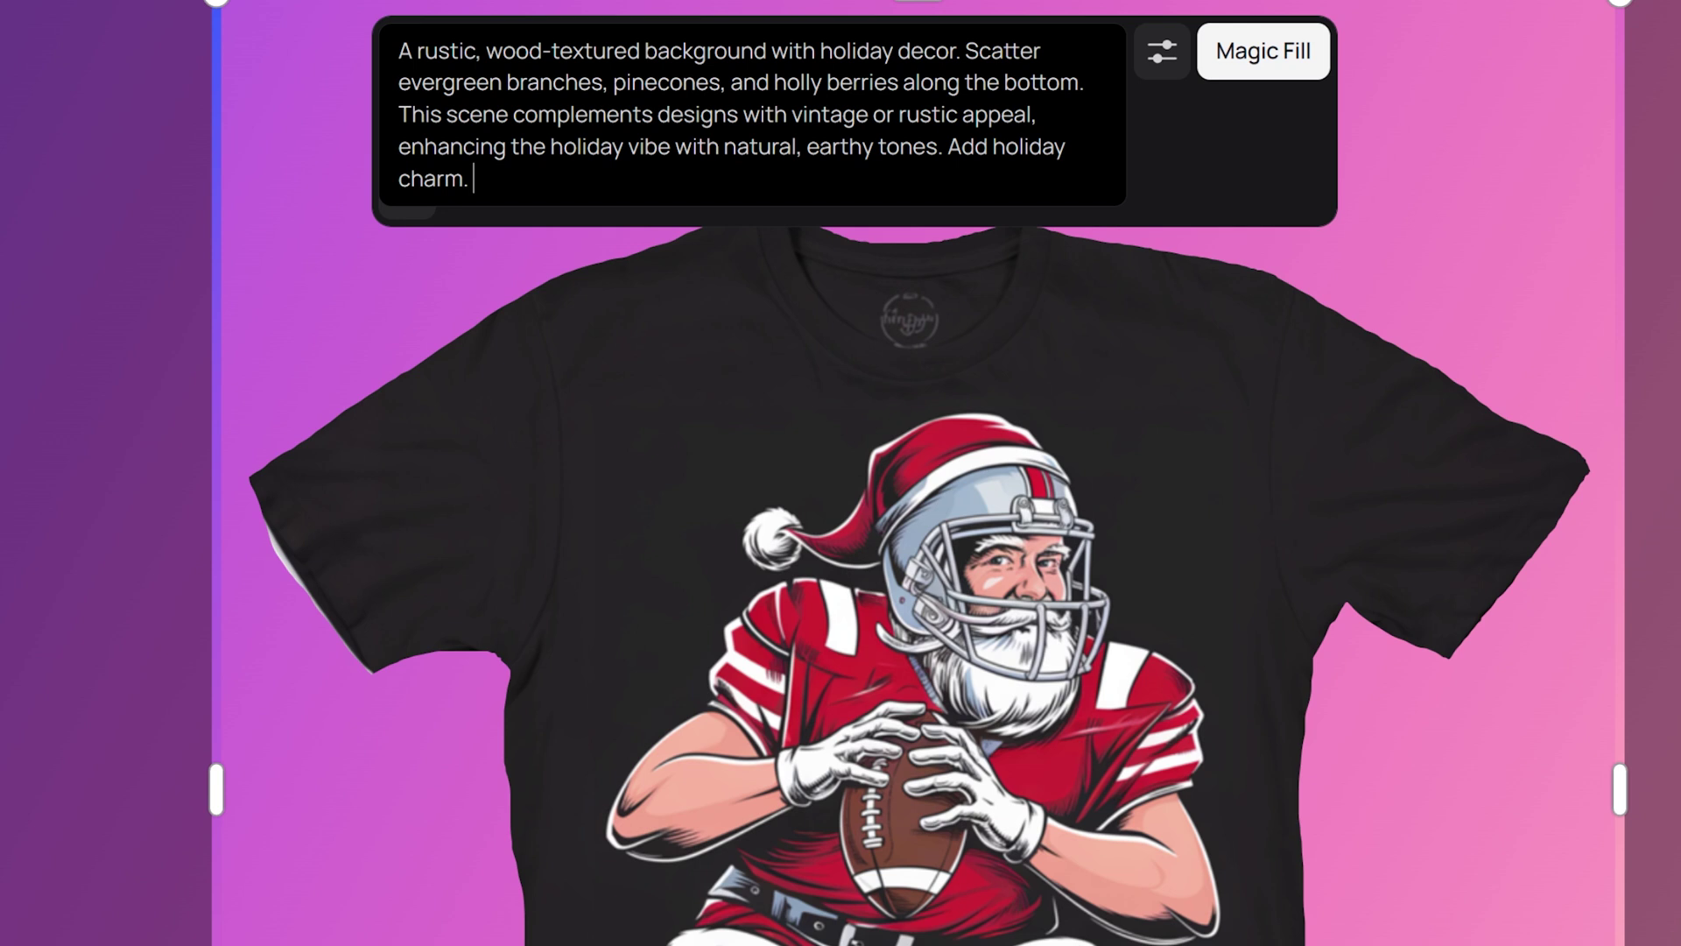
left_click(1280, 68)
left_click(1281, 68)
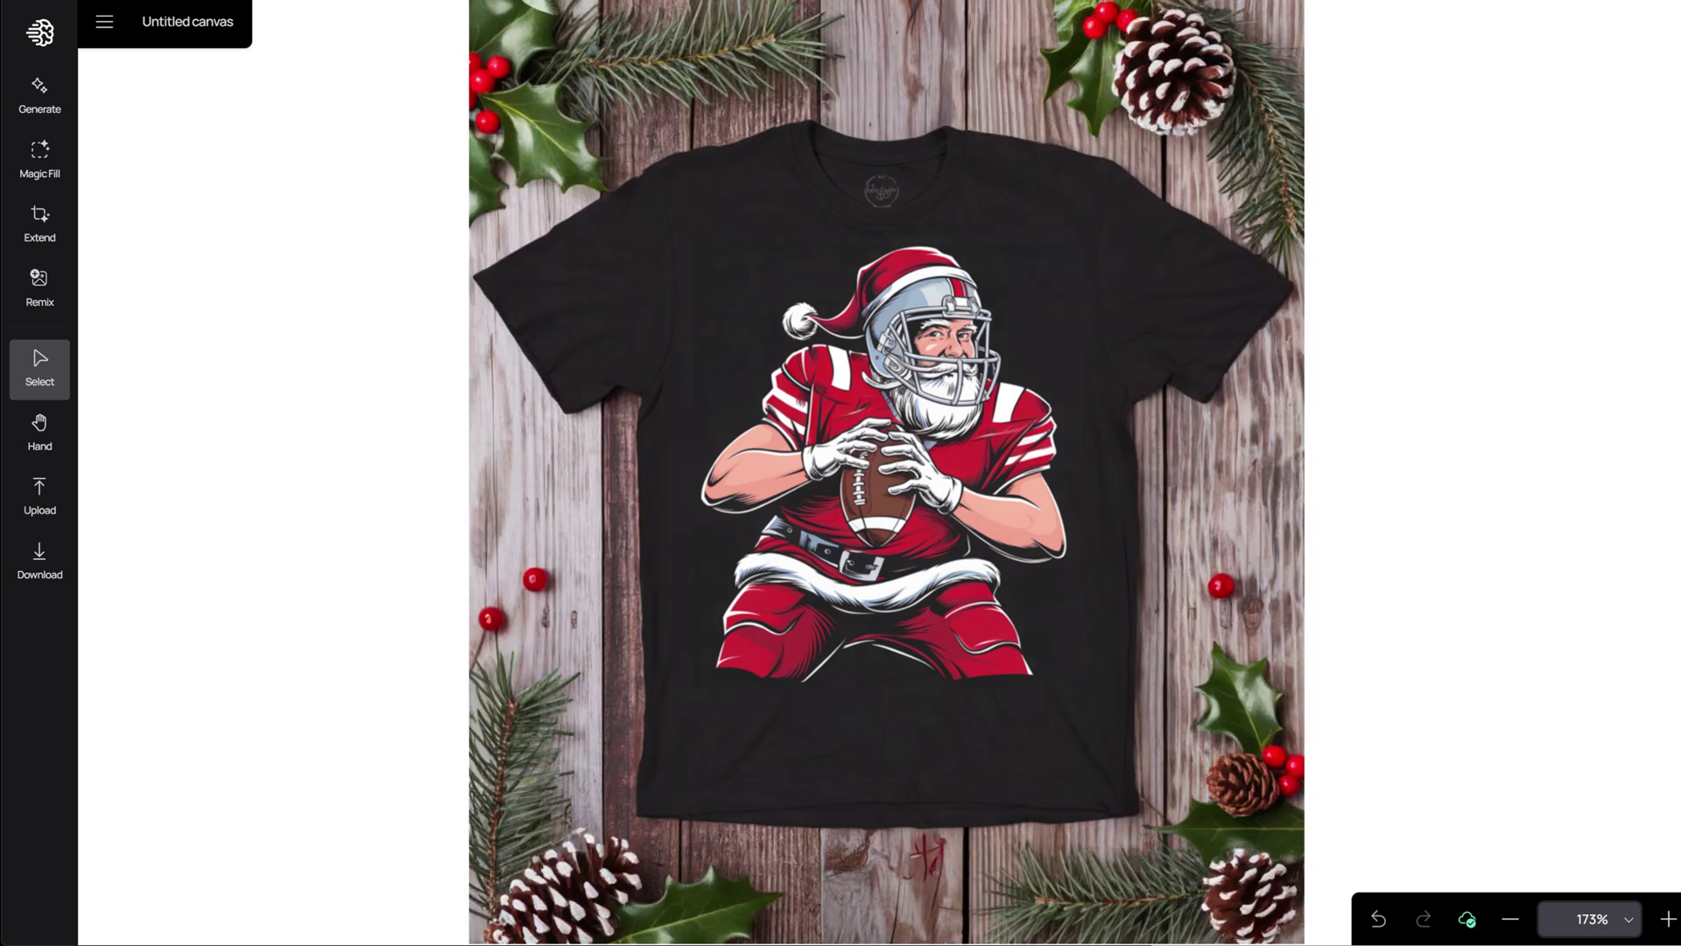
Compare the four wooden background variations and settle on the darker 4/4 version
left_click(1074, 453)
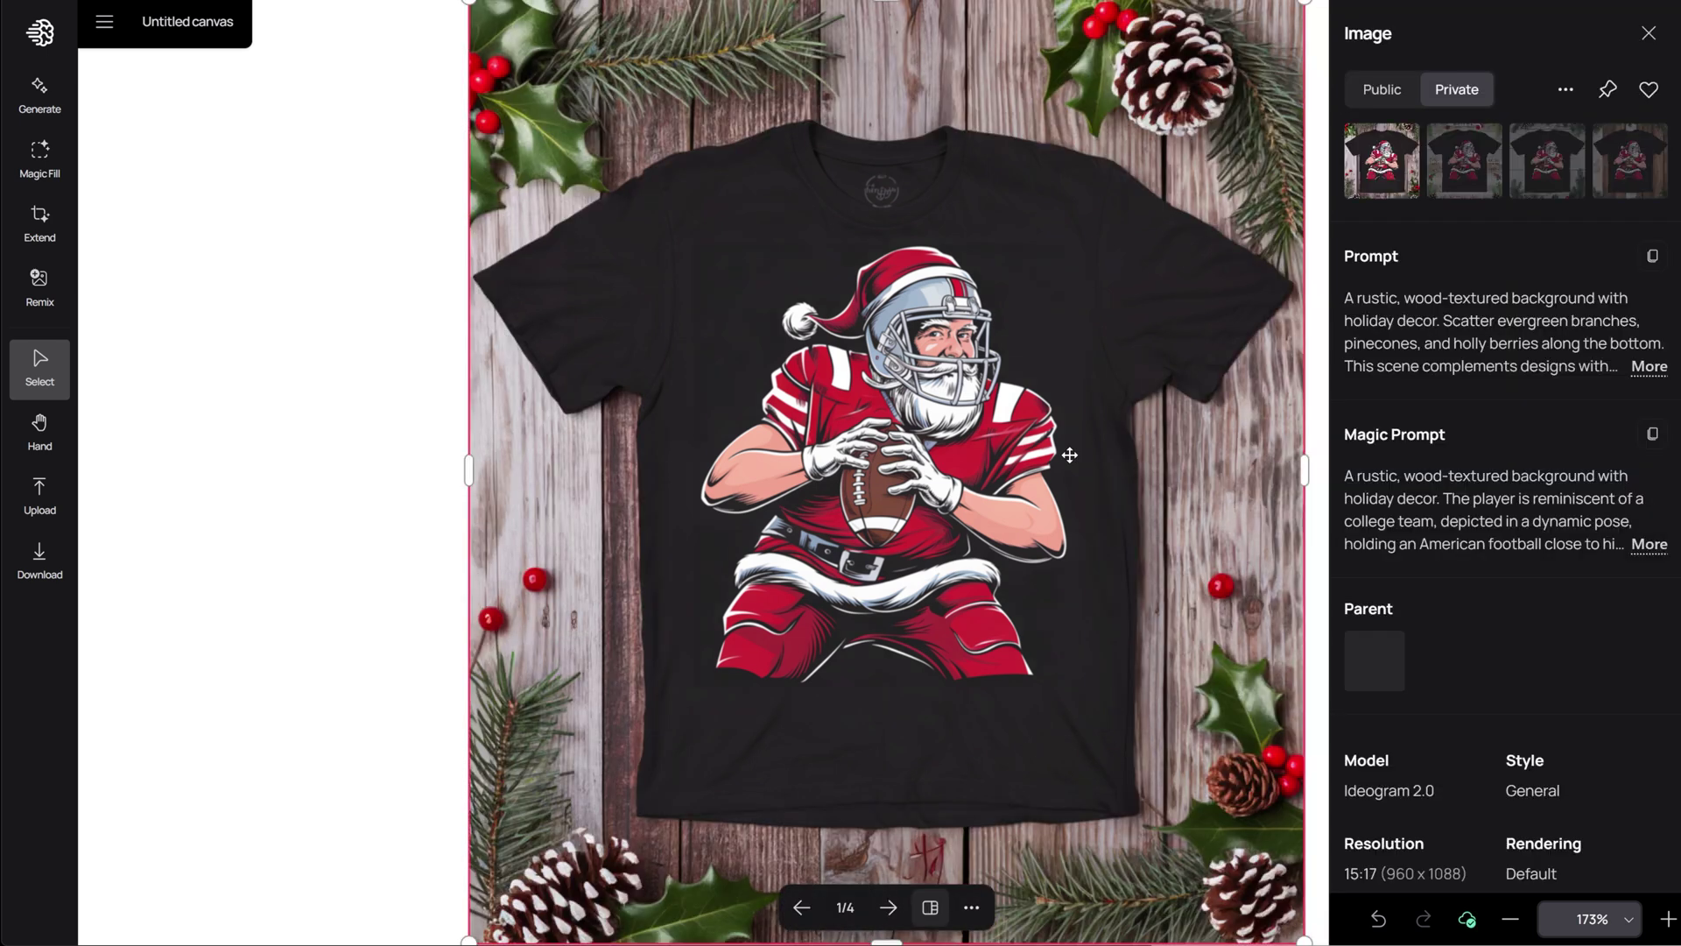
left_click(1479, 183)
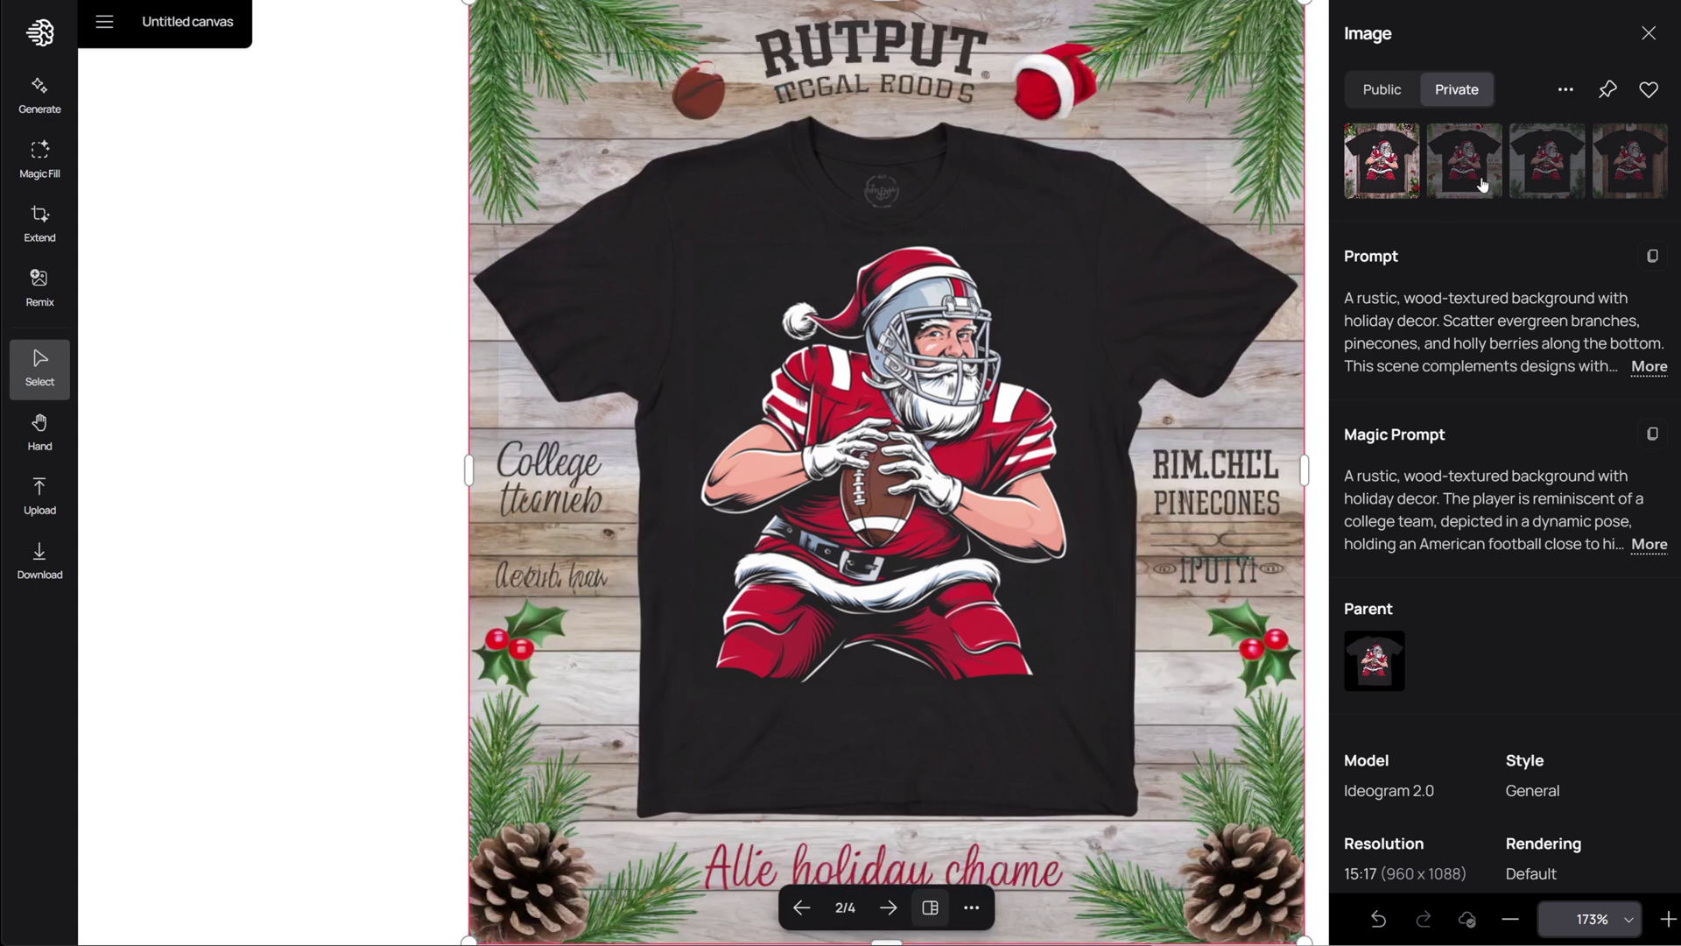
left_click(1546, 173)
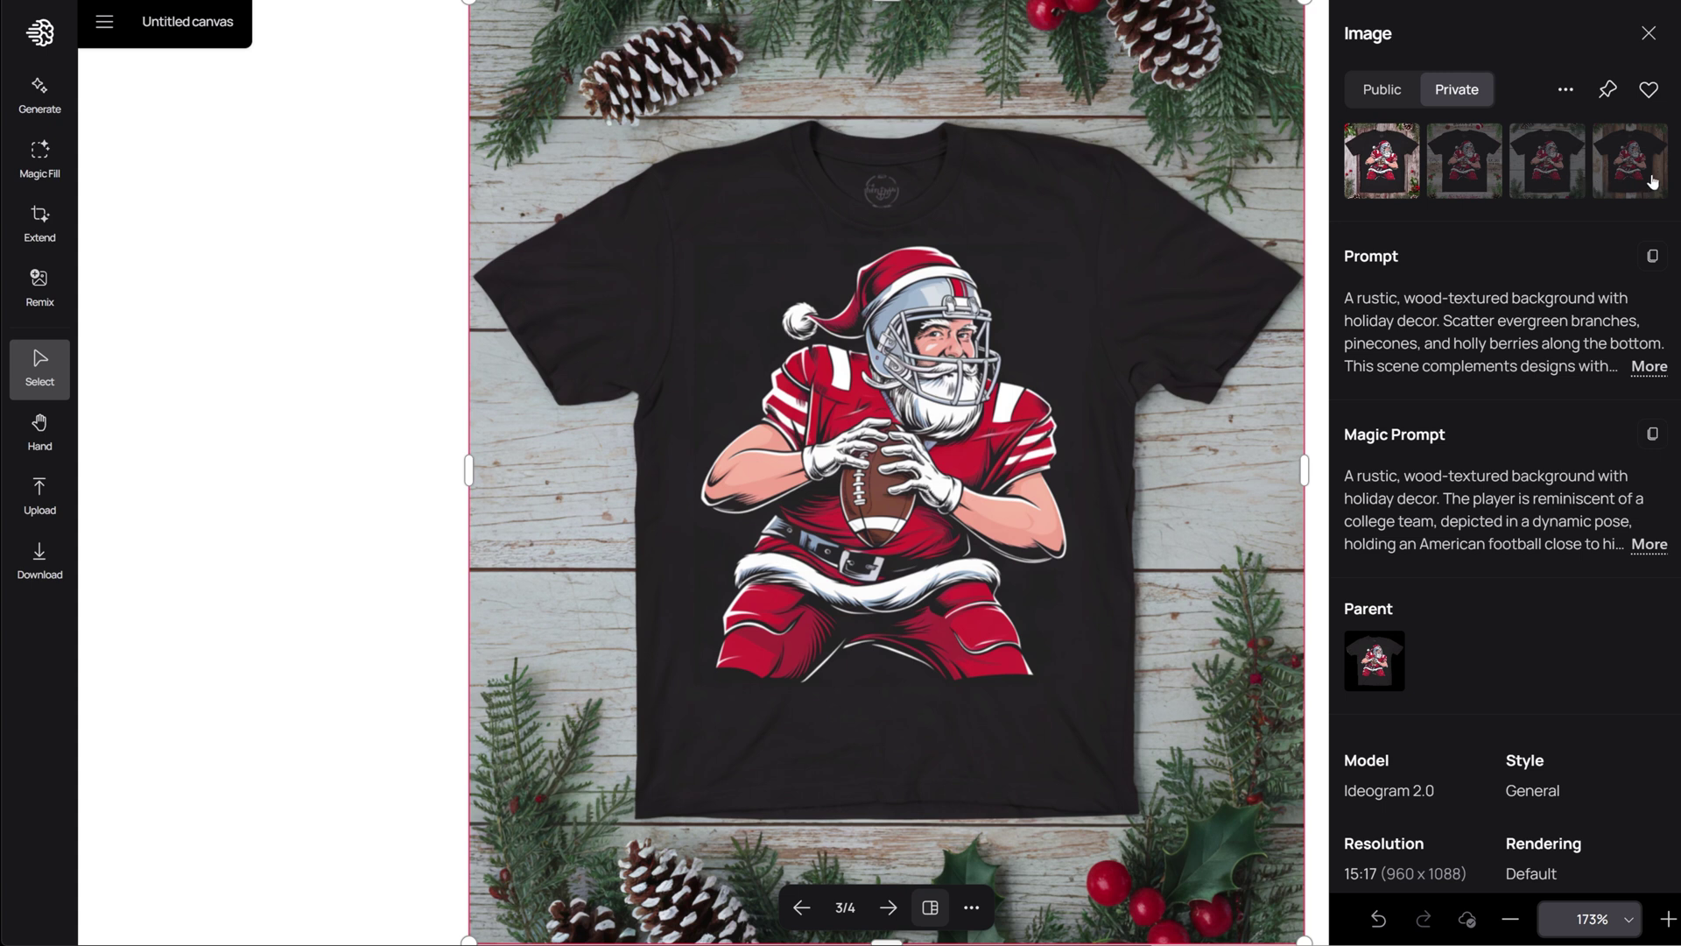
left_click(1654, 181)
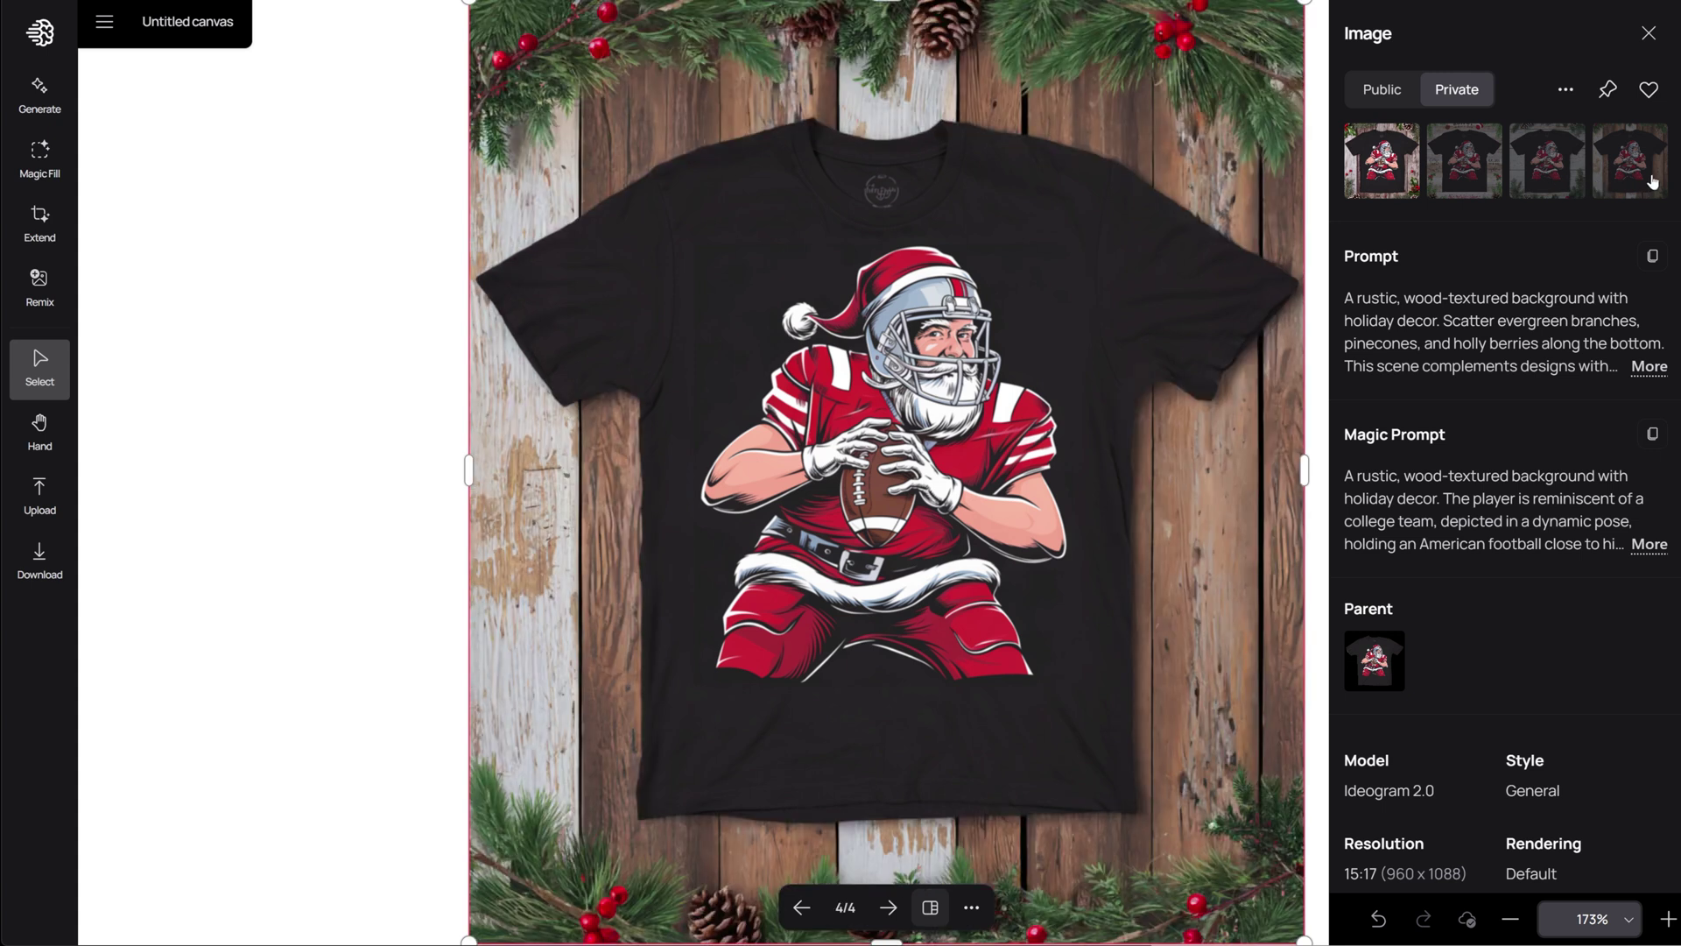